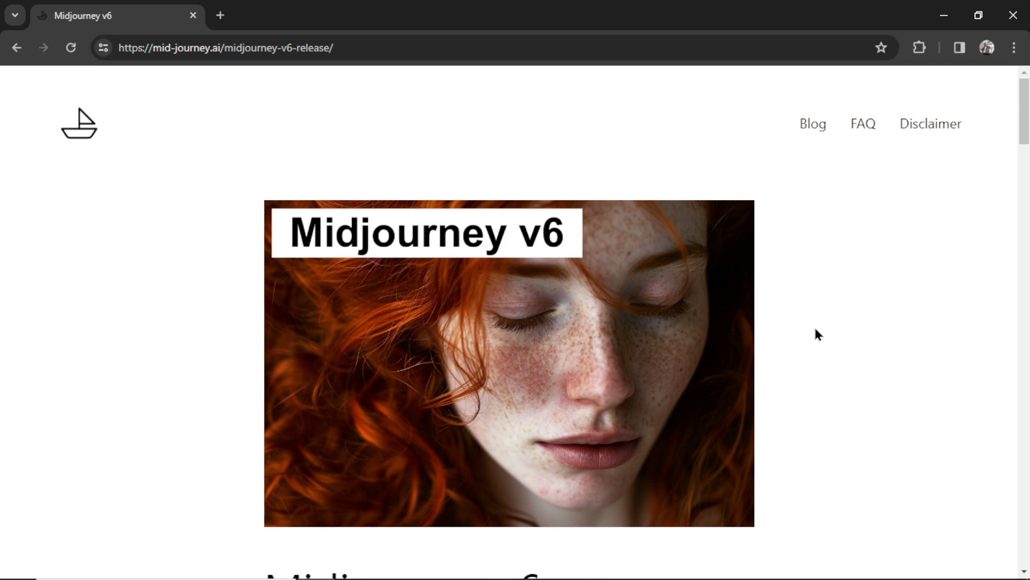
- Scroll the v6 release article down to the 'What's new with the Midjourney v6 base model?' section
scroll(817, 333, "down", 15)
scroll(793, 267, "down", 15)
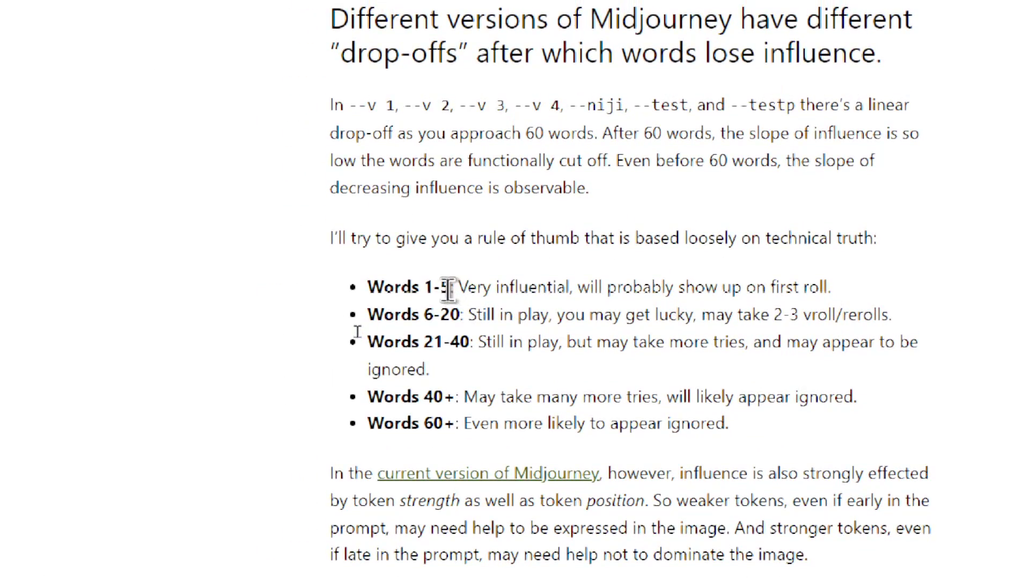
left_click_drag(449, 289, 368, 290)
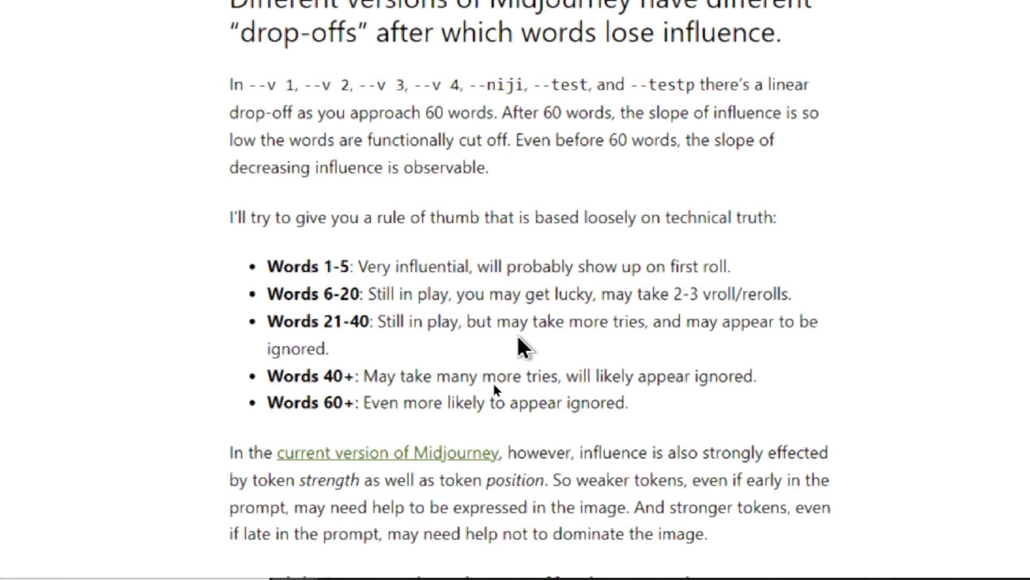
scroll(519, 339, "down", 2)
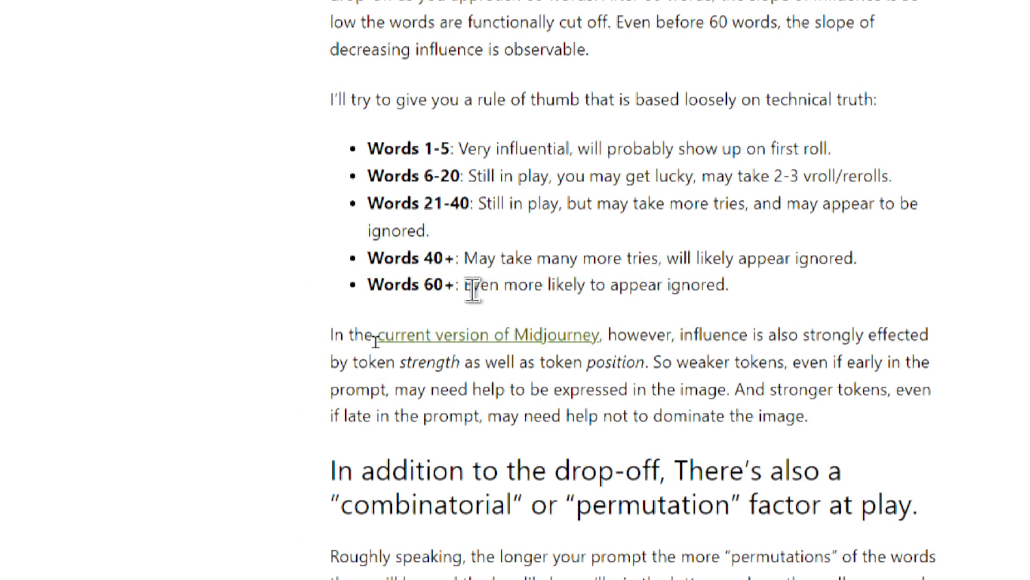
left_click_drag(453, 290, 365, 291)
left_click(659, 320)
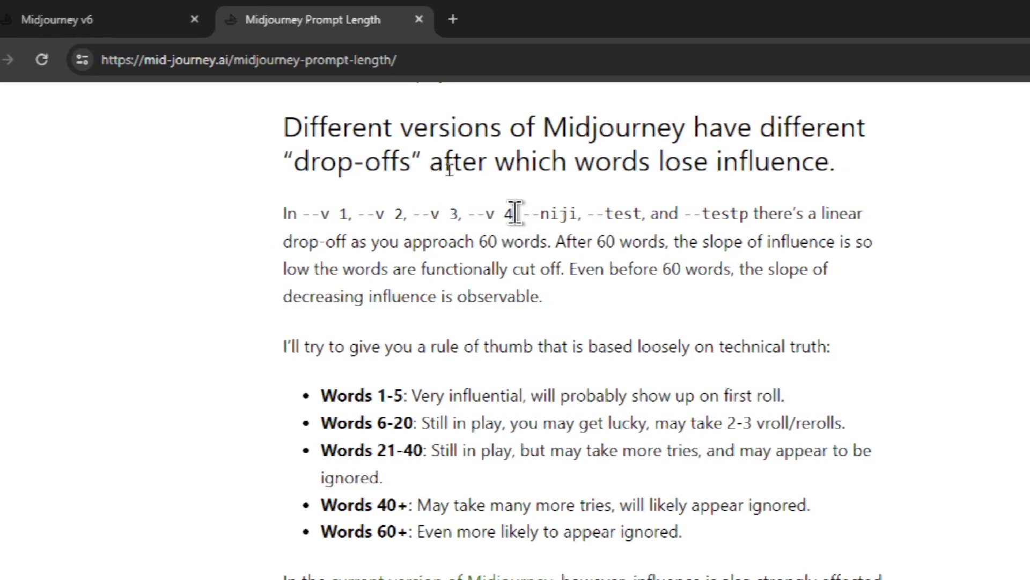
left_click_drag(515, 213, 395, 214)
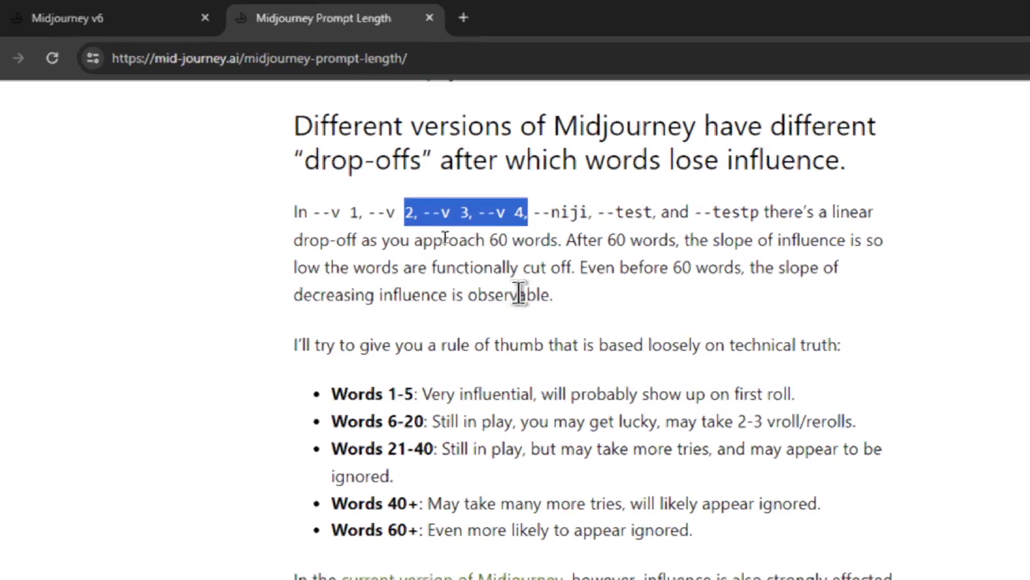
left_click(519, 292)
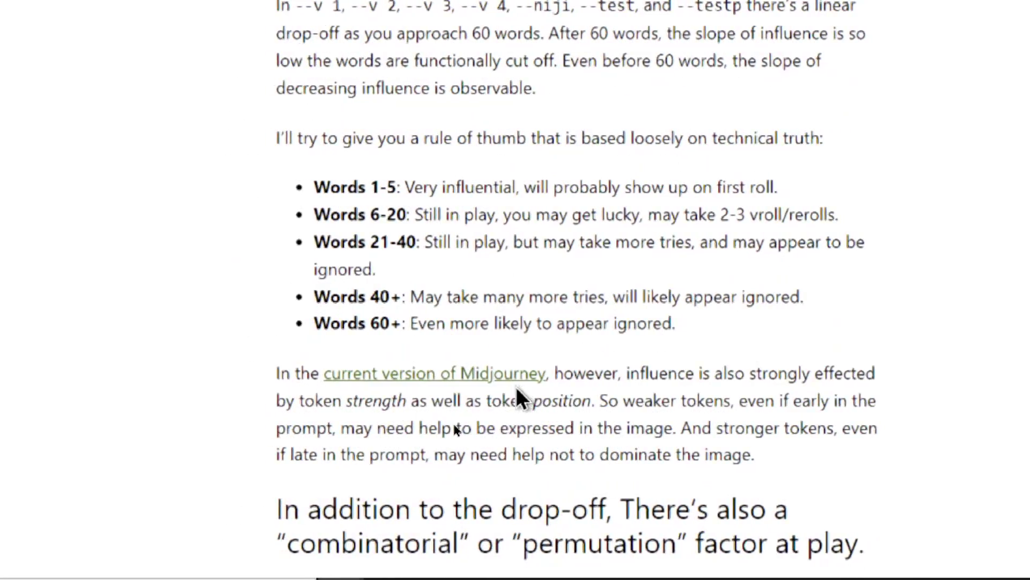
left_click_drag(455, 323, 419, 323)
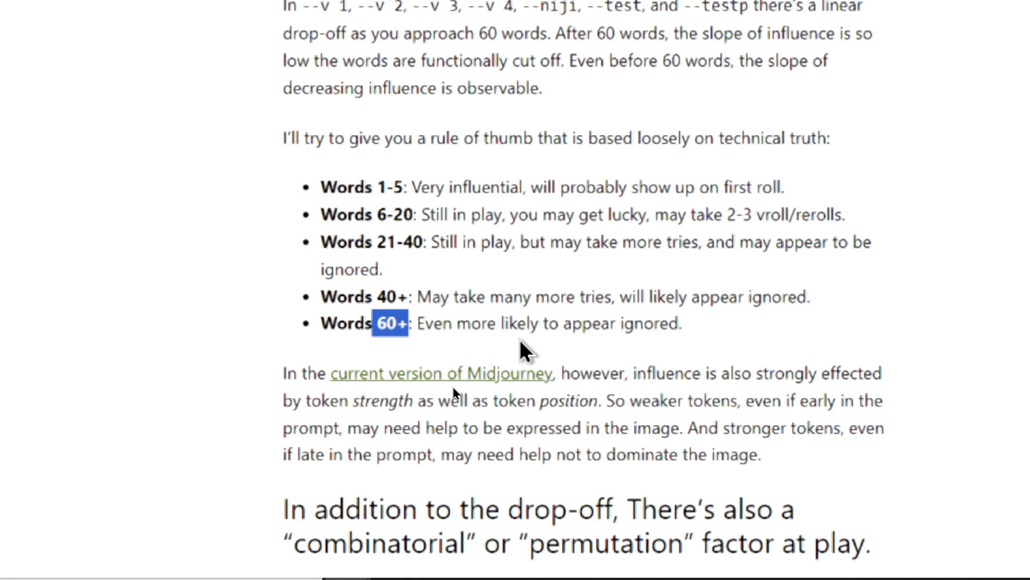
left_click(520, 341)
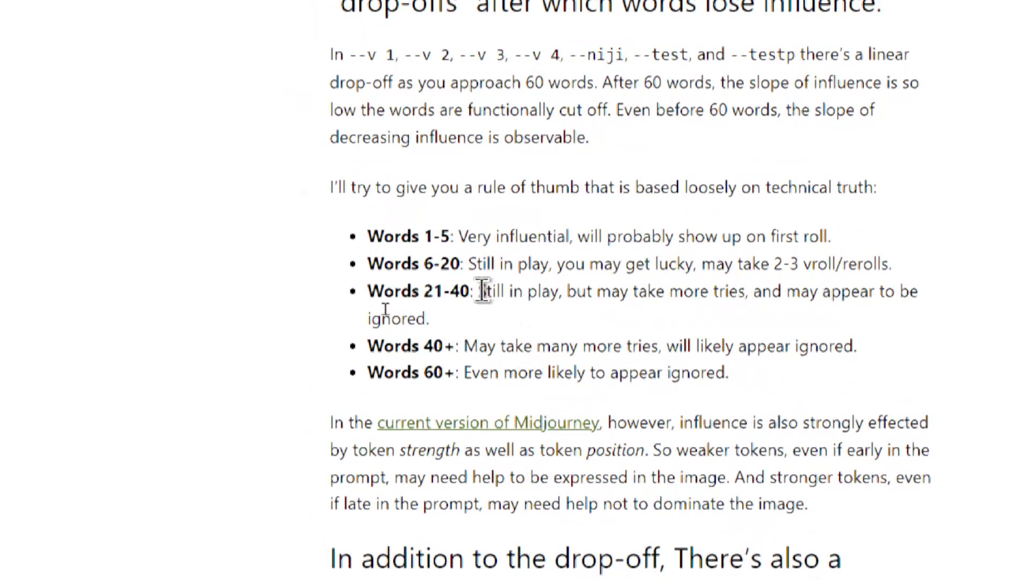
left_click_drag(414, 242, 466, 242)
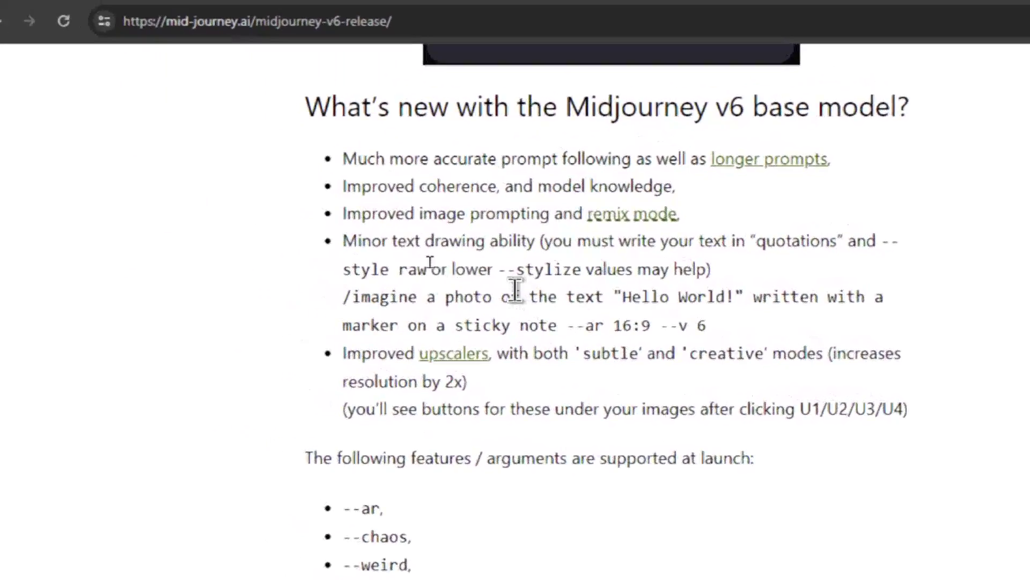
- Highlight the Minor text drawing, quotations and stylize values phrases, then scroll to Style and prompting
left_click_drag(344, 241, 467, 241)
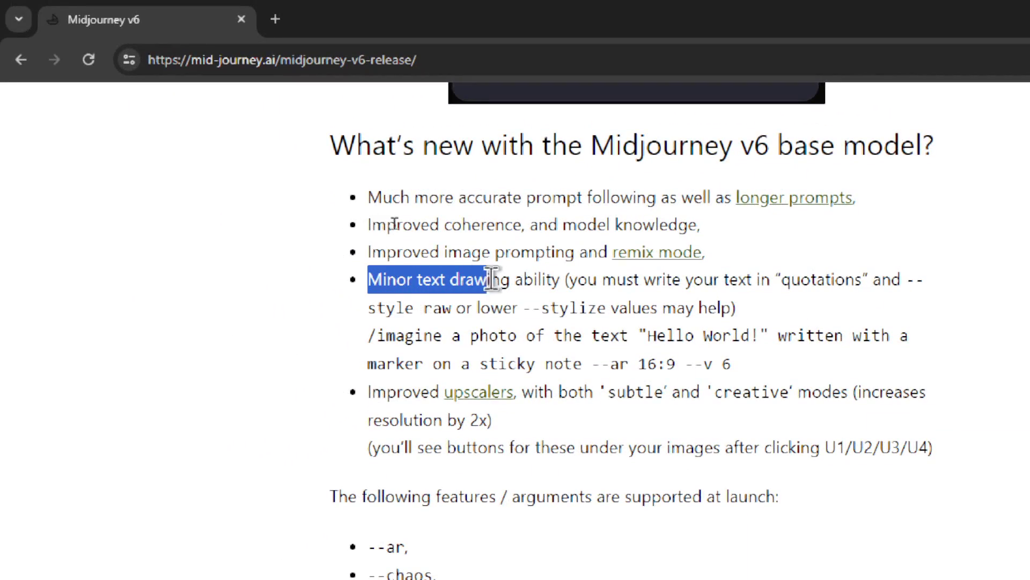
left_click_drag(491, 279, 560, 279)
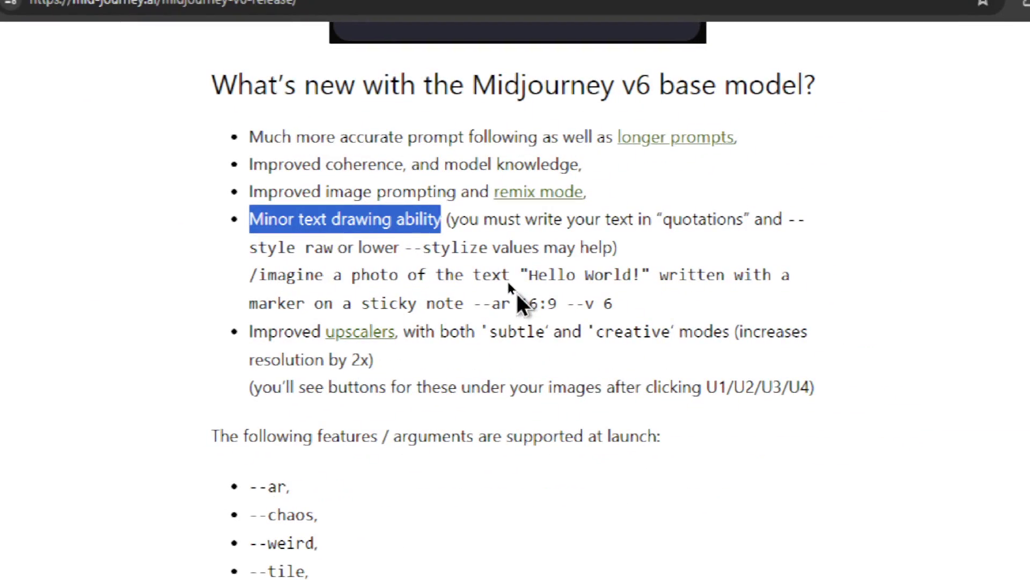
left_click(516, 293)
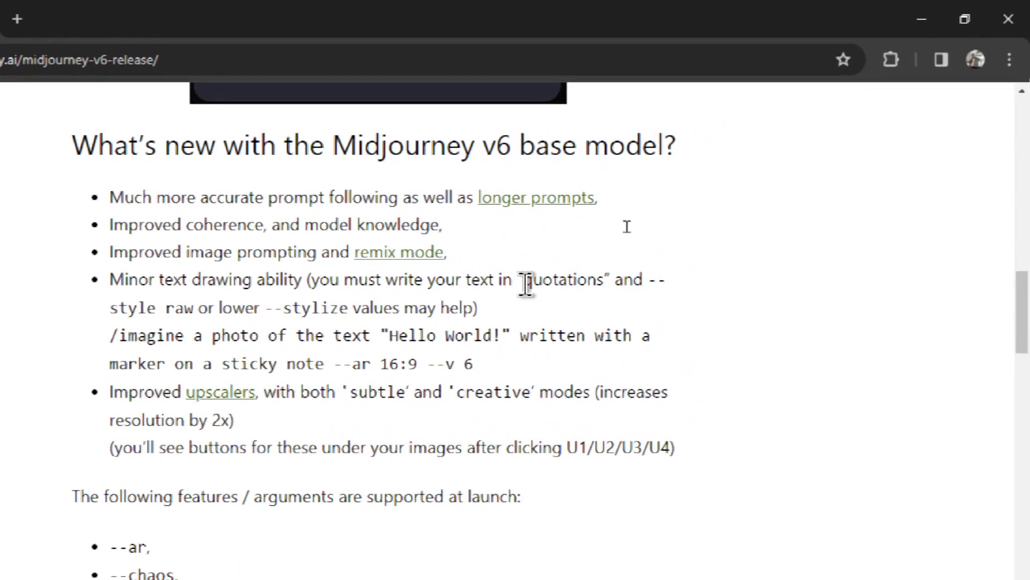
left_click_drag(522, 280, 608, 280)
left_click(464, 390)
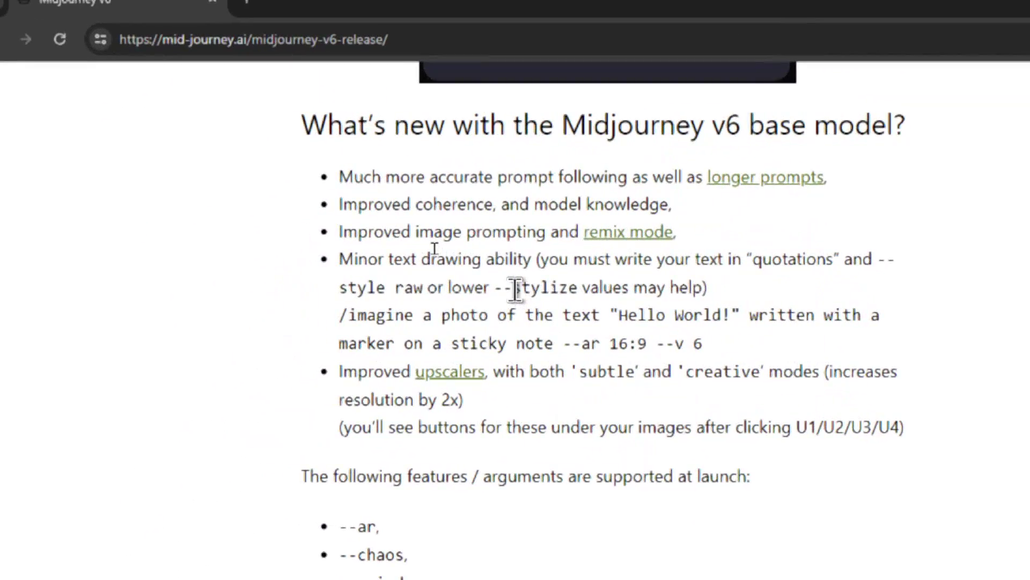
left_click_drag(515, 290, 622, 290)
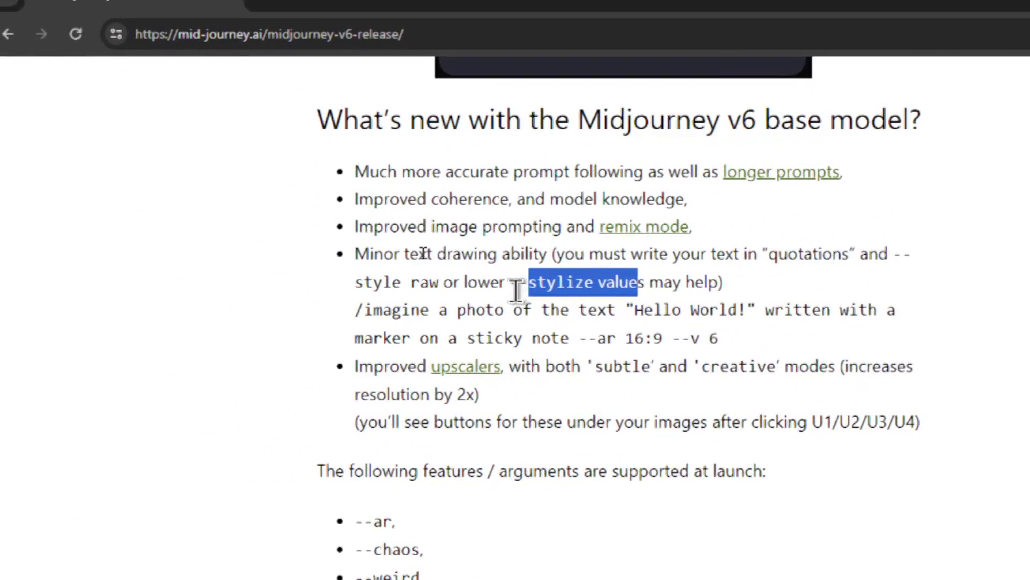
left_click(560, 400)
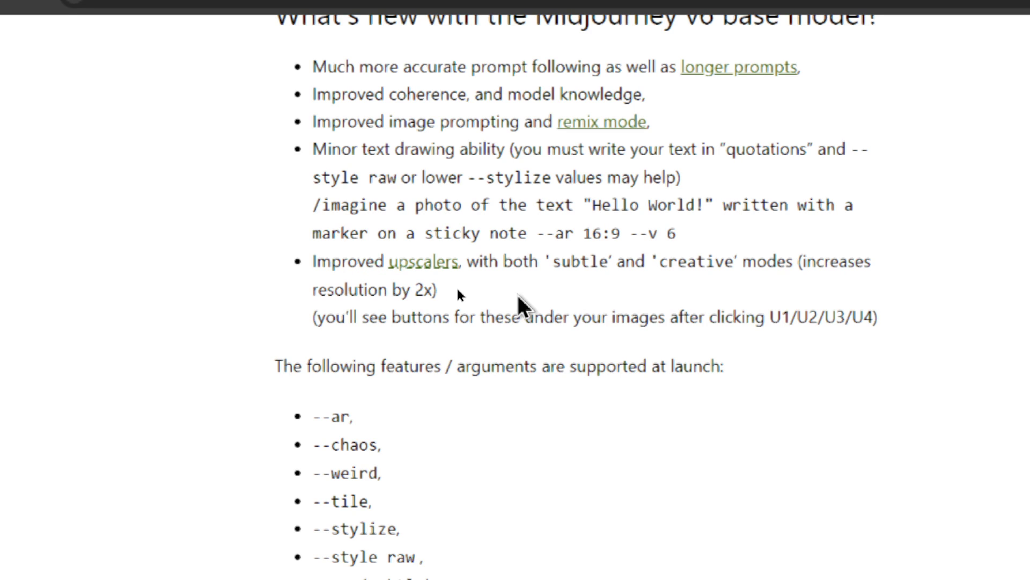
scroll(517, 295, "down", 4)
left_click_drag(550, 419, 285, 199)
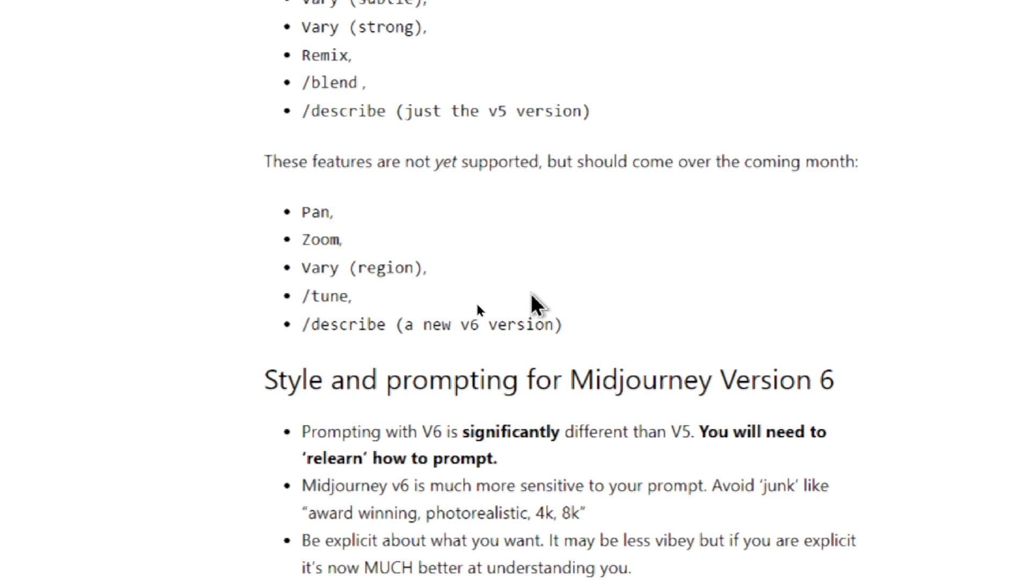
- Highlight the relearn-prompting advice and junk keywords like award winning, photorealistic, 4k, 8k
scroll(531, 294, "down", 3)
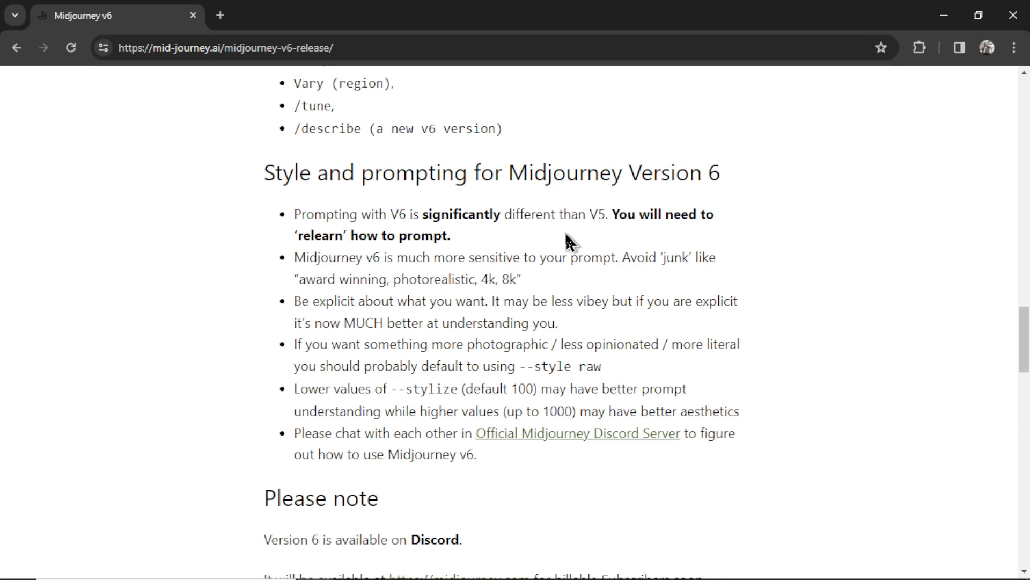
left_click_drag(613, 214, 649, 244)
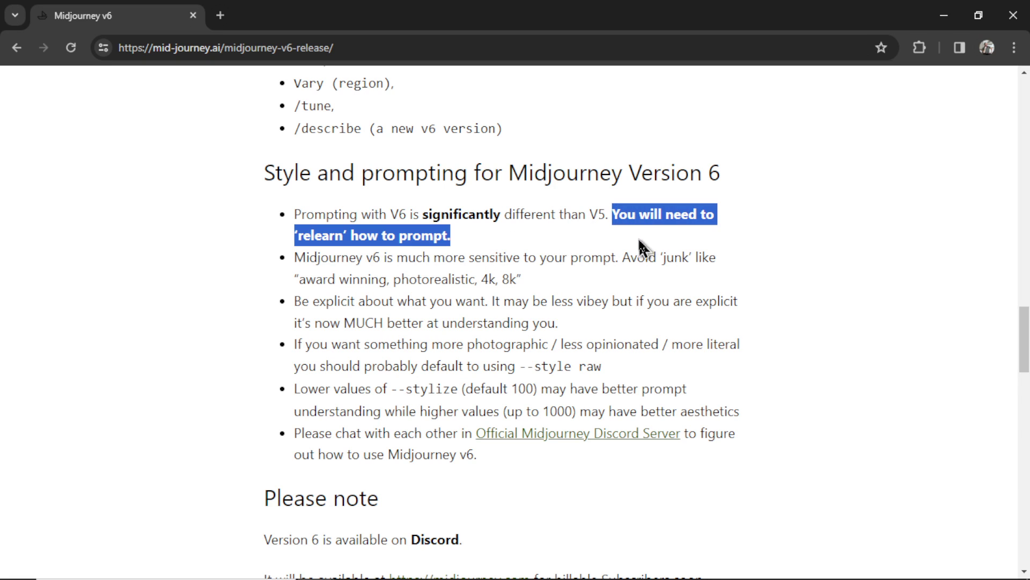
left_click(520, 299)
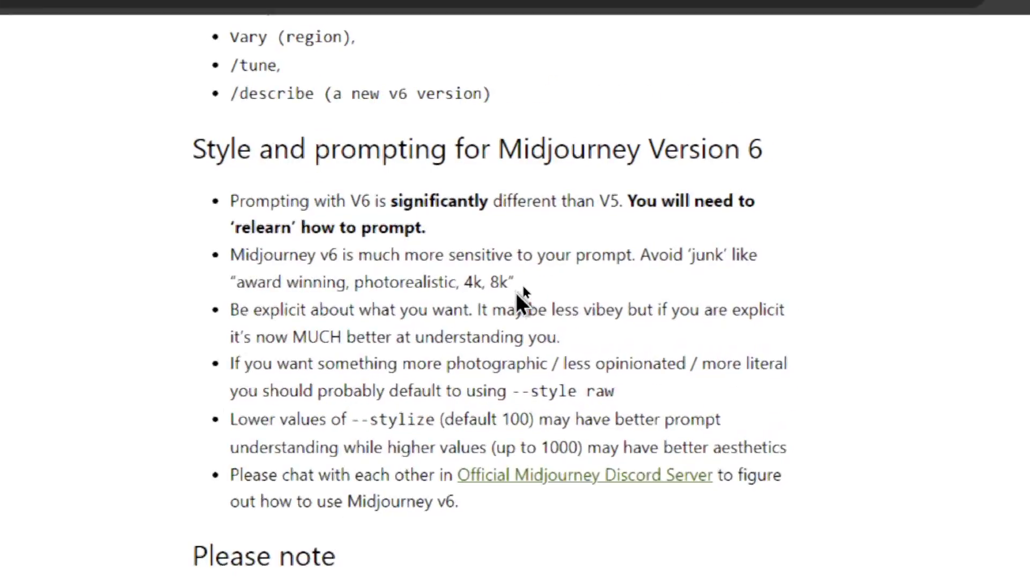
left_click_drag(533, 224, 426, 226)
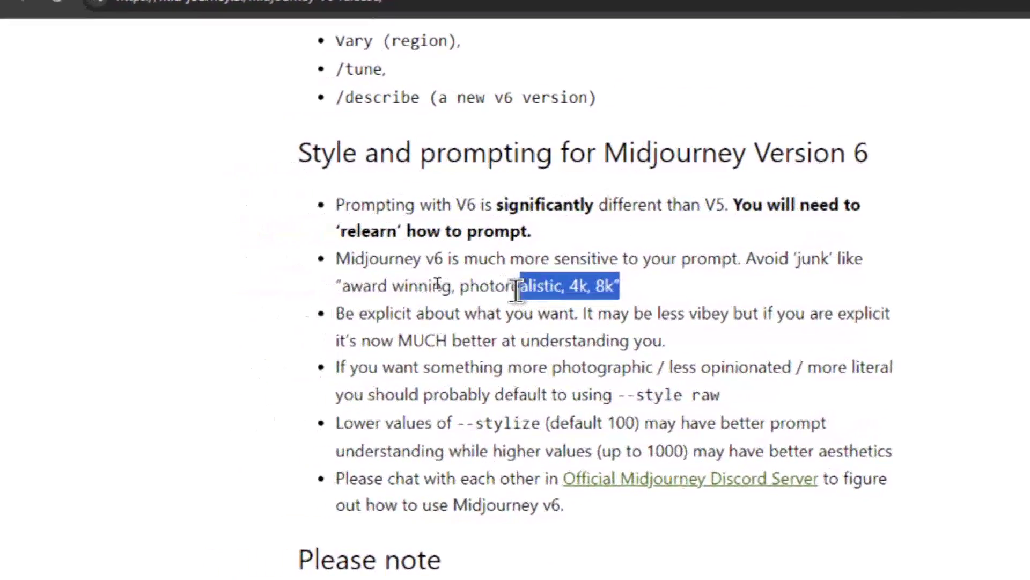
left_click_drag(516, 290, 374, 290)
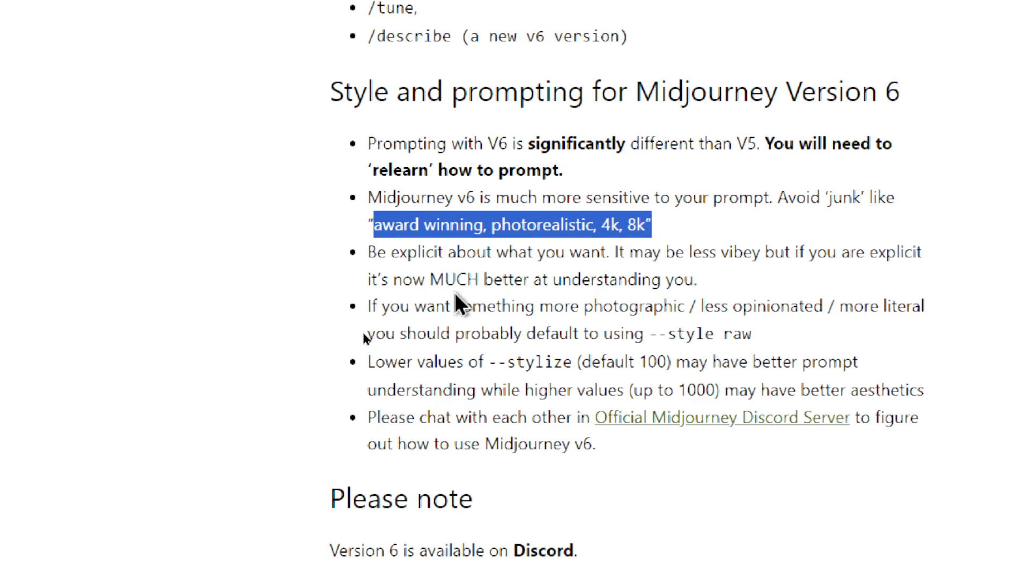
left_click(592, 297)
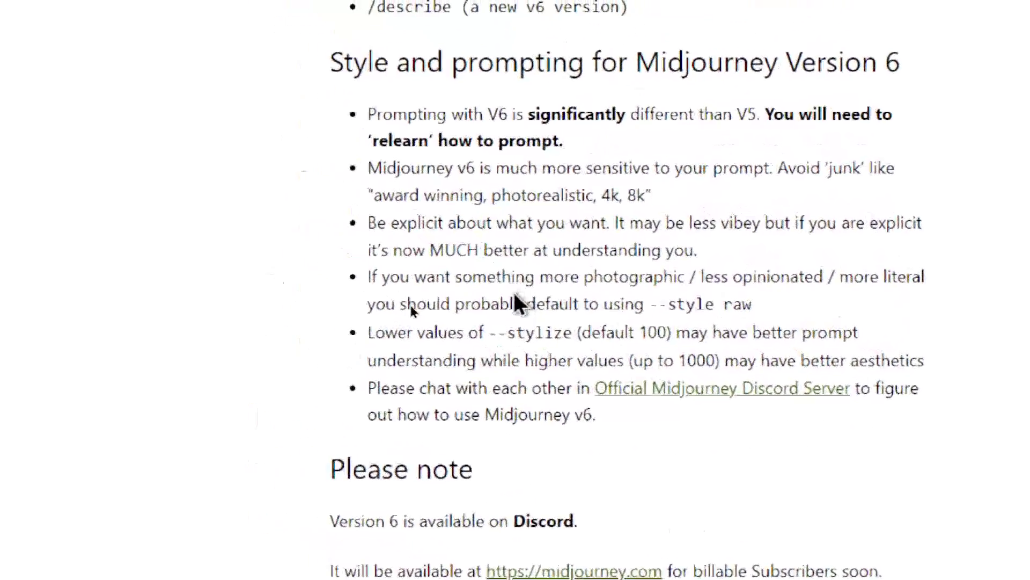
- Highlight 'MUCH better at understanding you', 'photographic' and the --stylize parameter in turn
left_click_drag(432, 290, 518, 292)
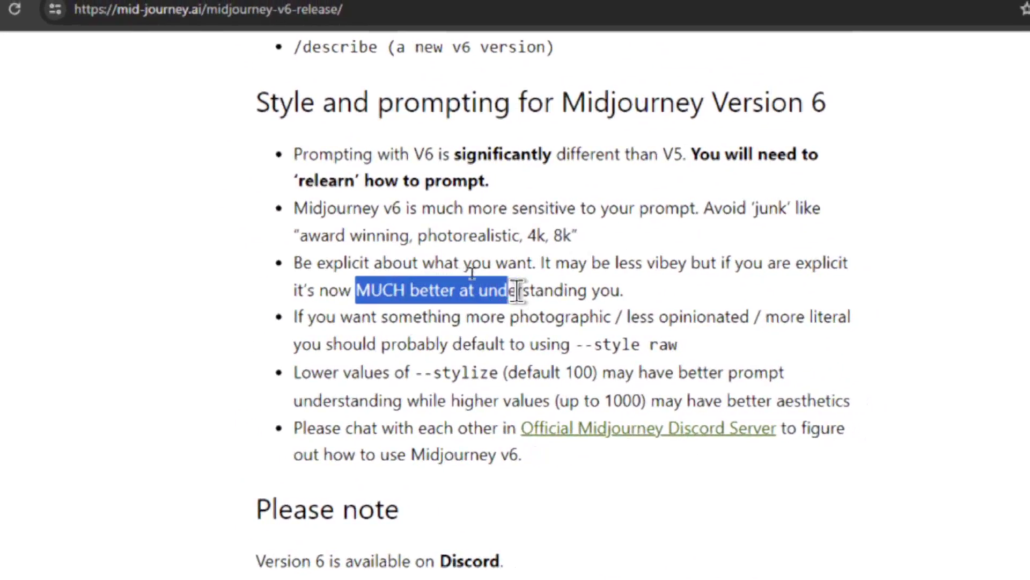
left_click_drag(516, 292, 623, 293)
left_click(649, 409)
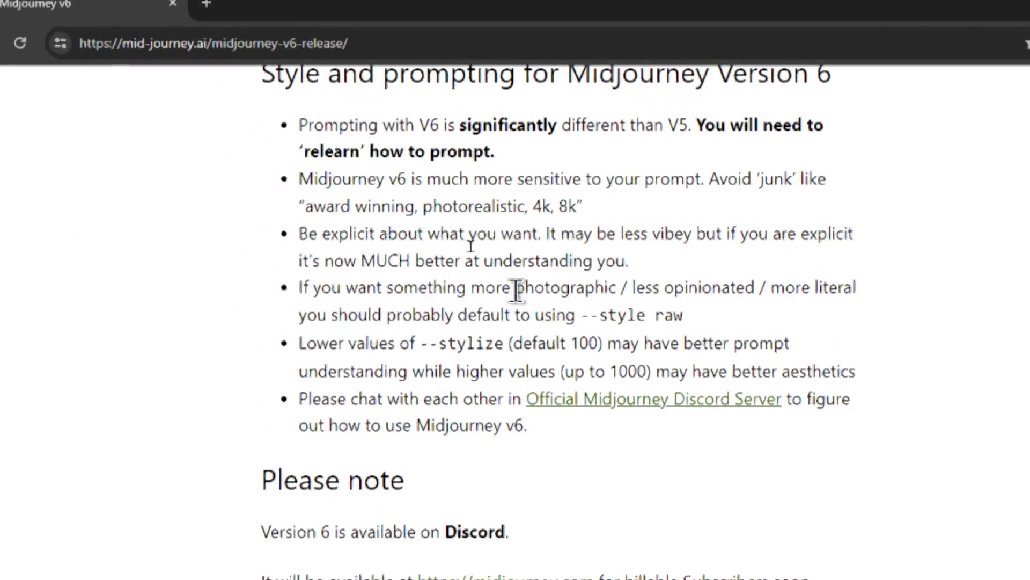
left_click_drag(377, 203, 461, 204)
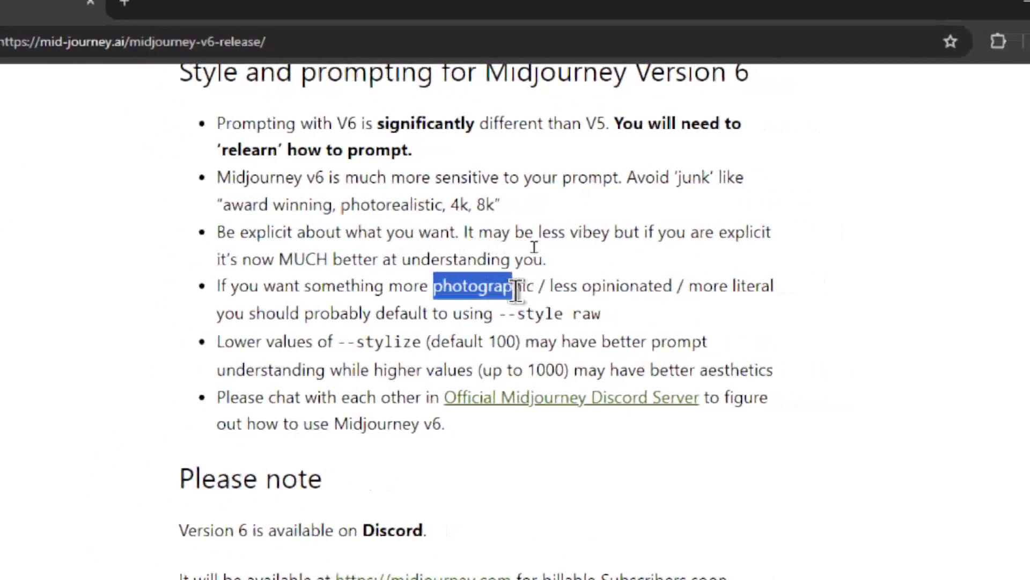
left_click_drag(516, 292, 582, 289)
left_click(498, 317)
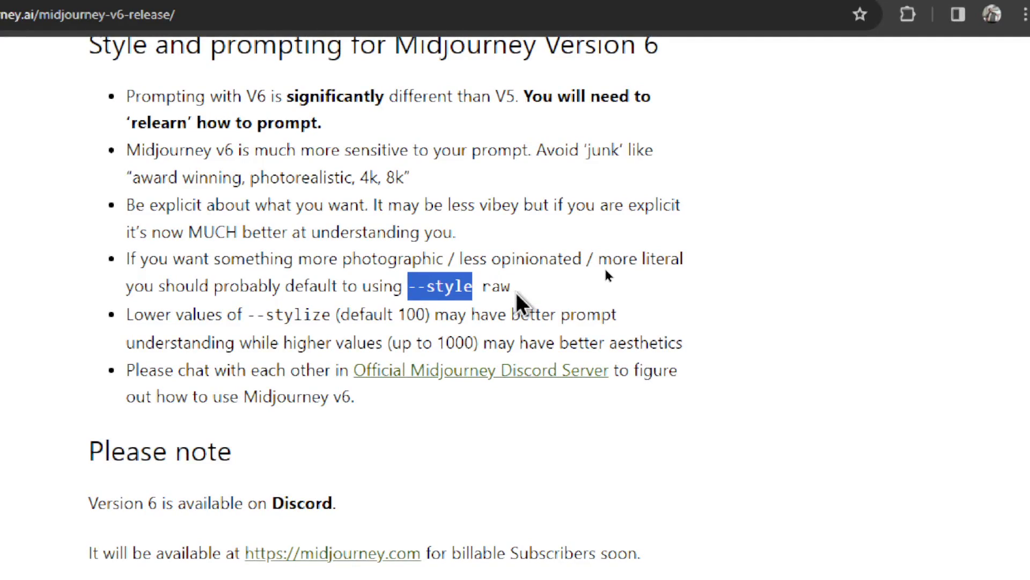
left_click_drag(266, 314, 307, 315)
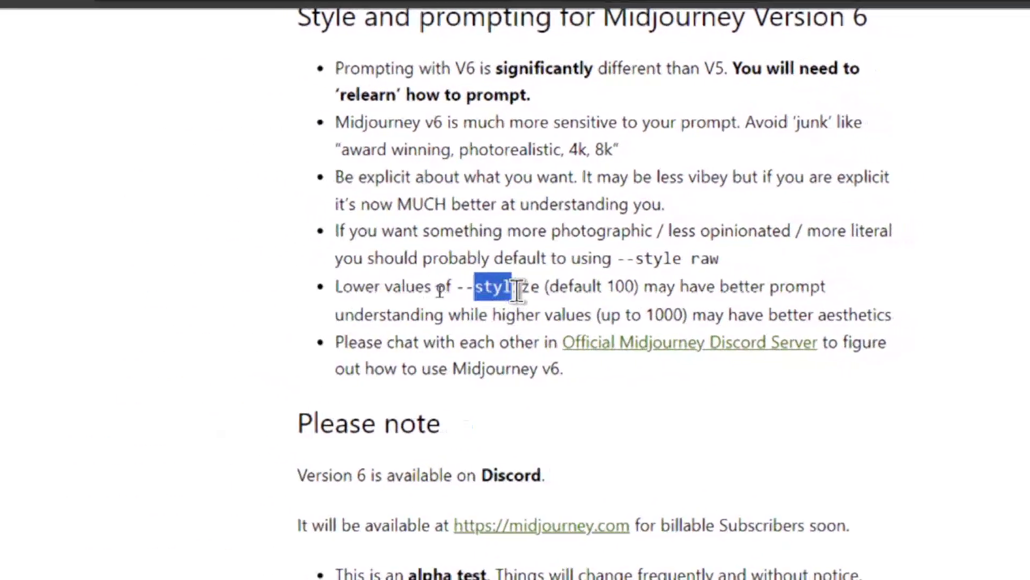
left_click_drag(517, 292, 537, 292)
left_click(601, 363)
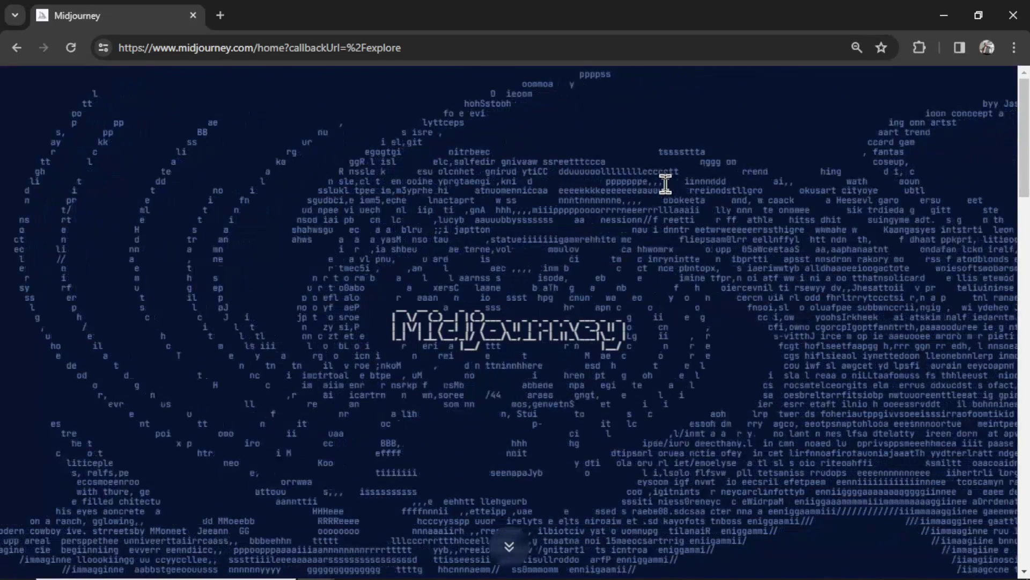
- Scroll the Discord authorization popup and authorize Midjourney's access to the Discord account
scroll(665, 184, "down", 1)
scroll(708, 179, "down", 7)
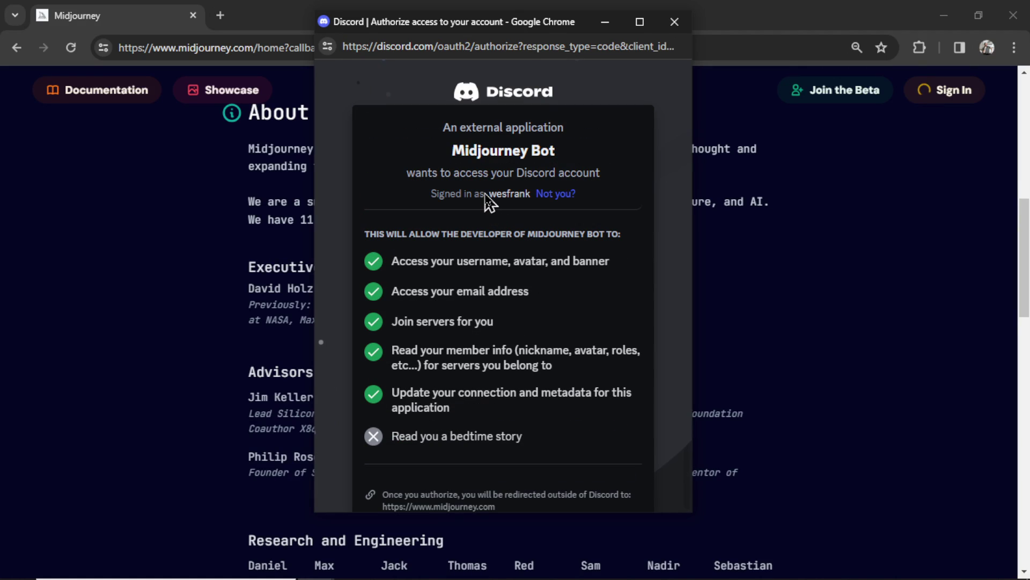
scroll(576, 177, "down", 3)
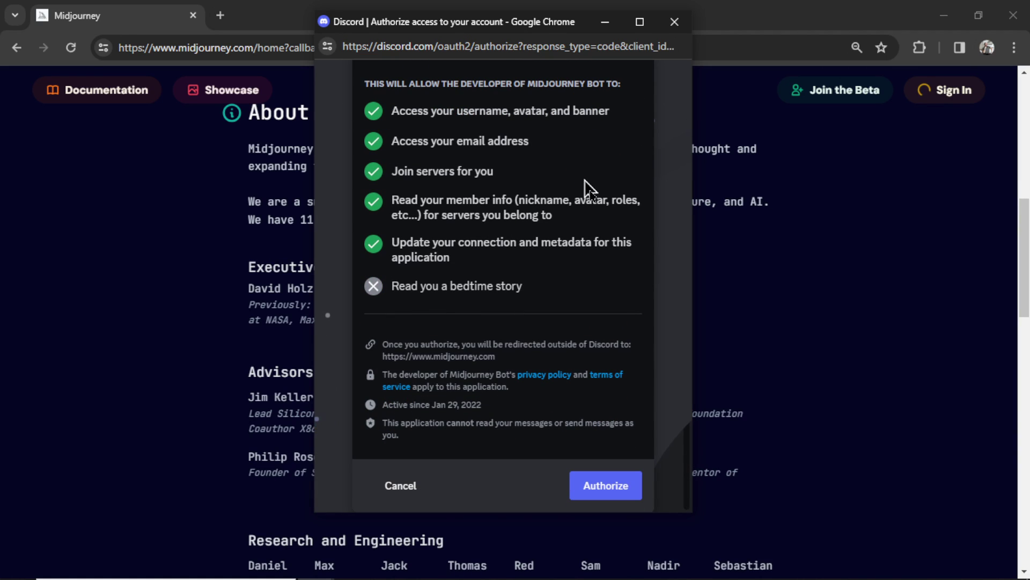
left_click(631, 496)
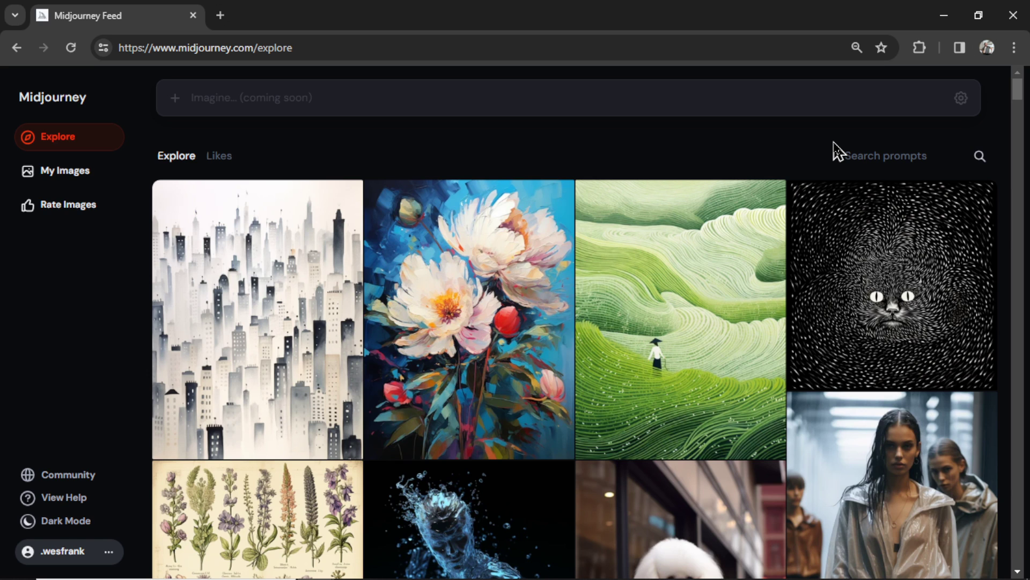
scroll(862, 155, "down", 4)
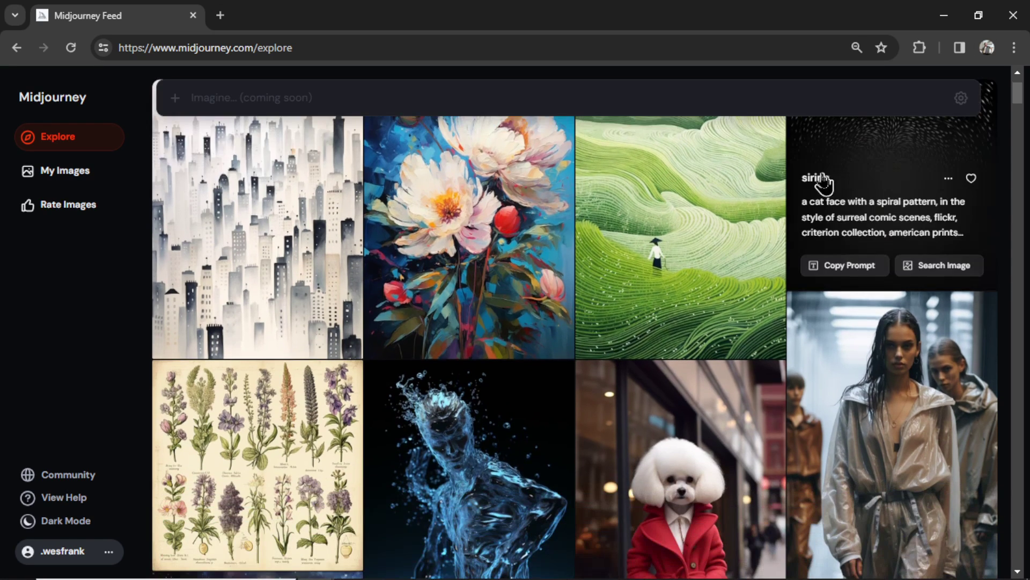
scroll(748, 247, "down", 7)
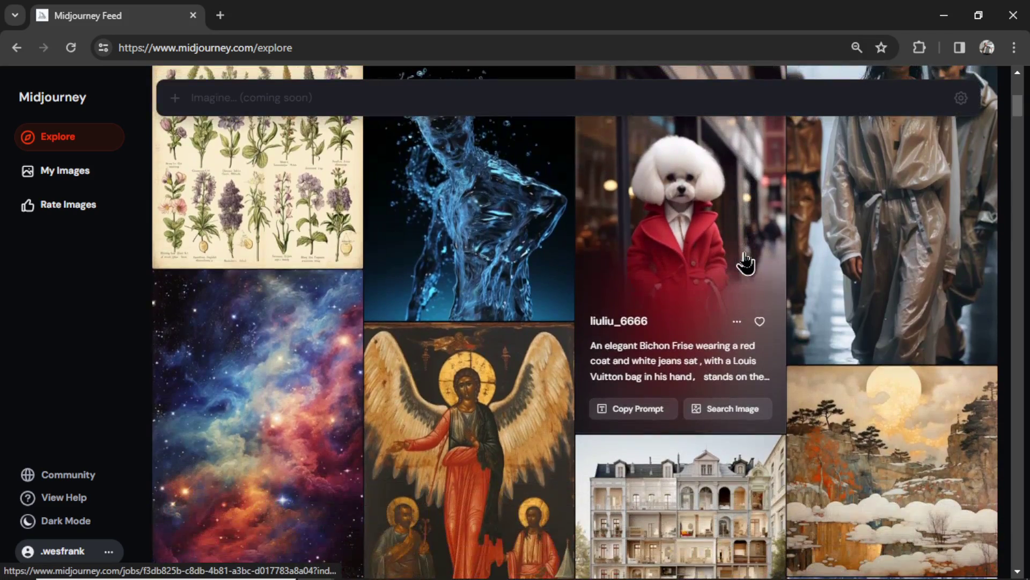
scroll(746, 261, "down", 7)
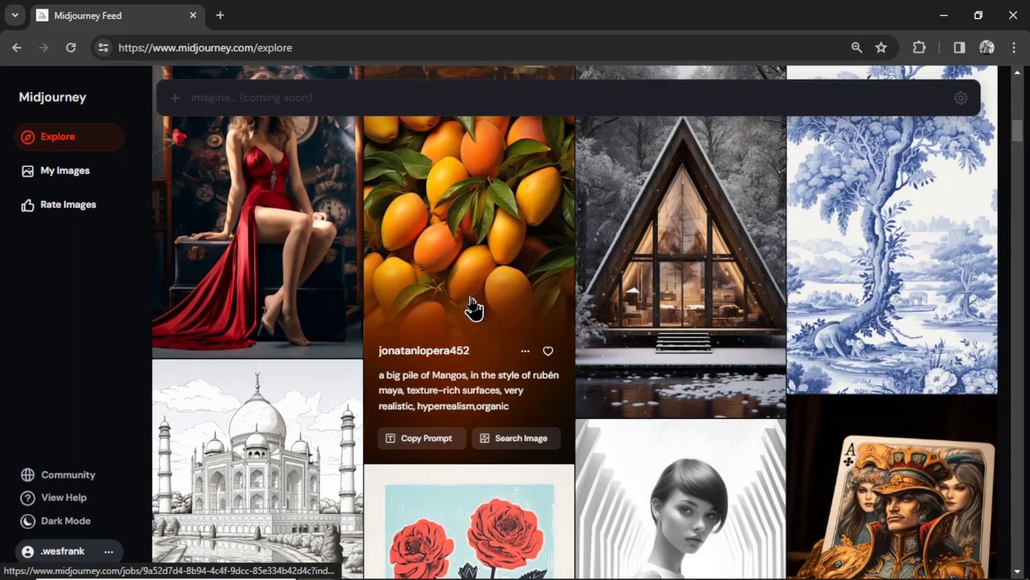
left_click(466, 278)
left_click_drag(947, 204, 768, 171)
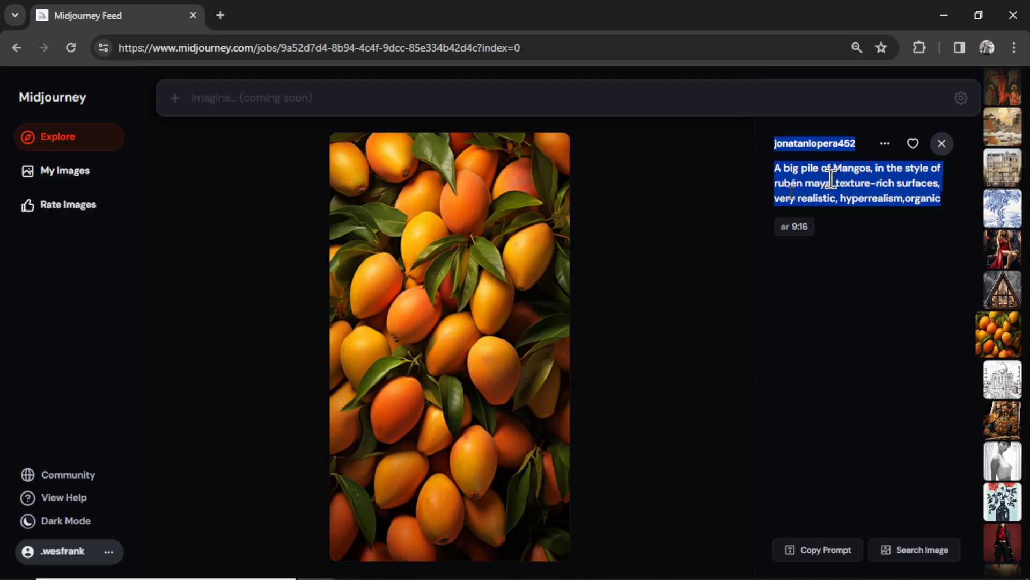
right_click(495, 228)
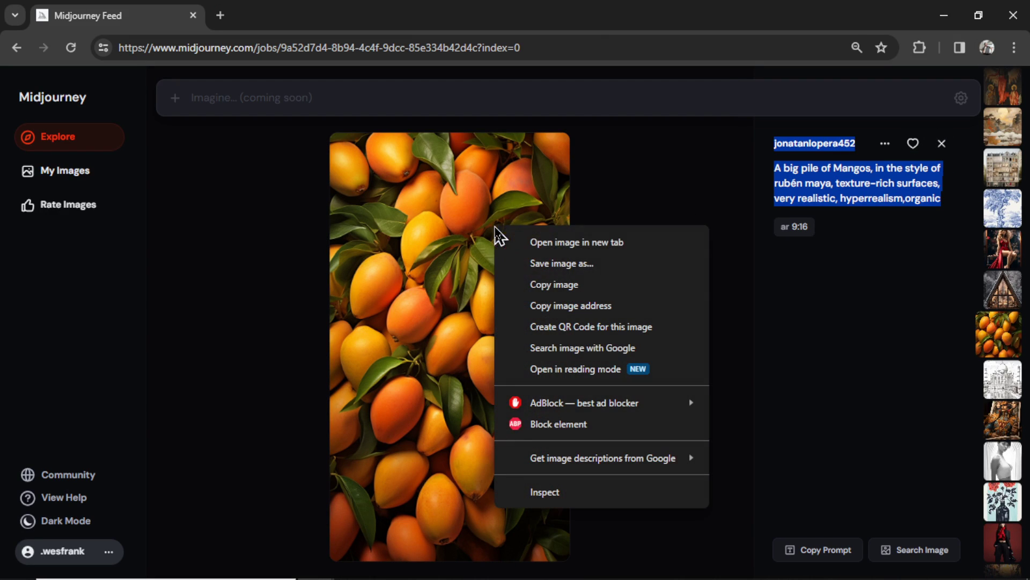
left_click(561, 284)
left_click(945, 145)
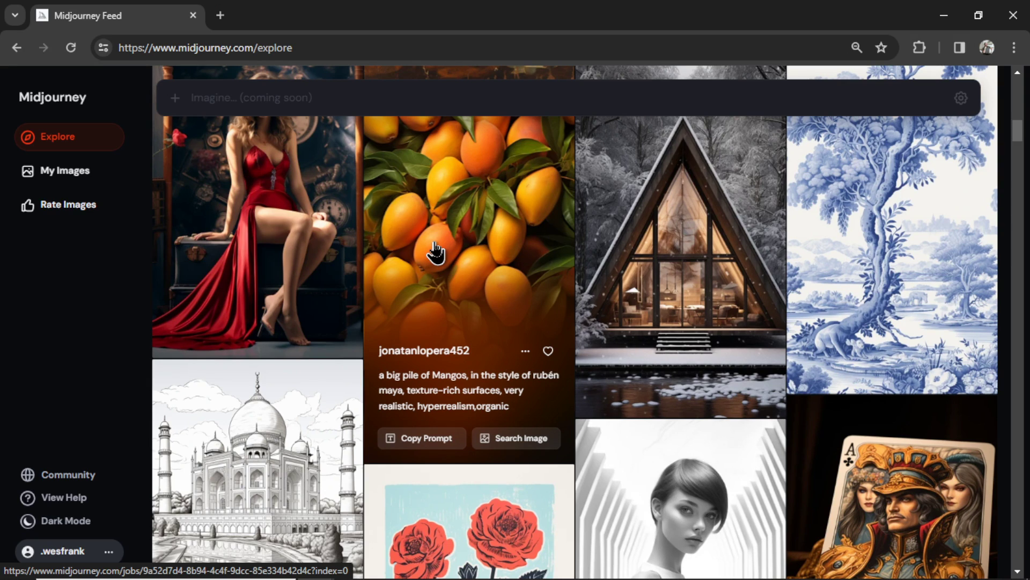
- Go to Manage Subscription from the account menu and compare yearly versus monthly billing prices
left_click(91, 554)
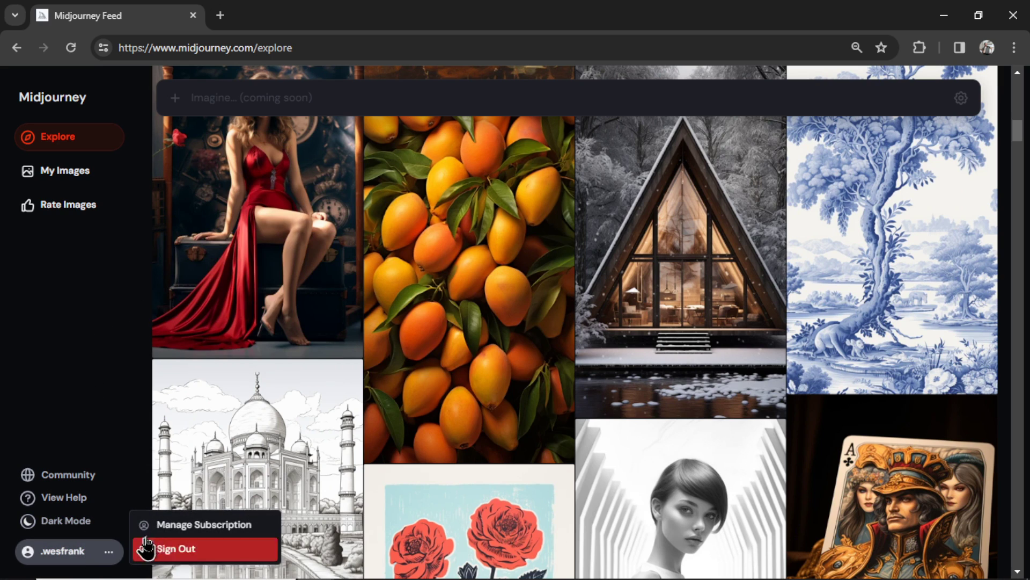
left_click(175, 531)
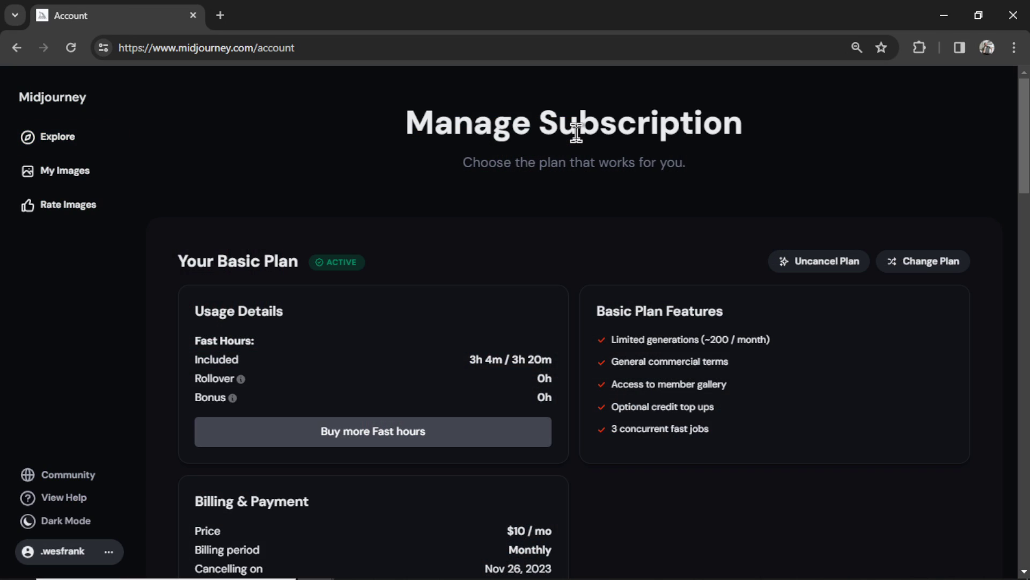
left_click_drag(1025, 99, 1028, 255)
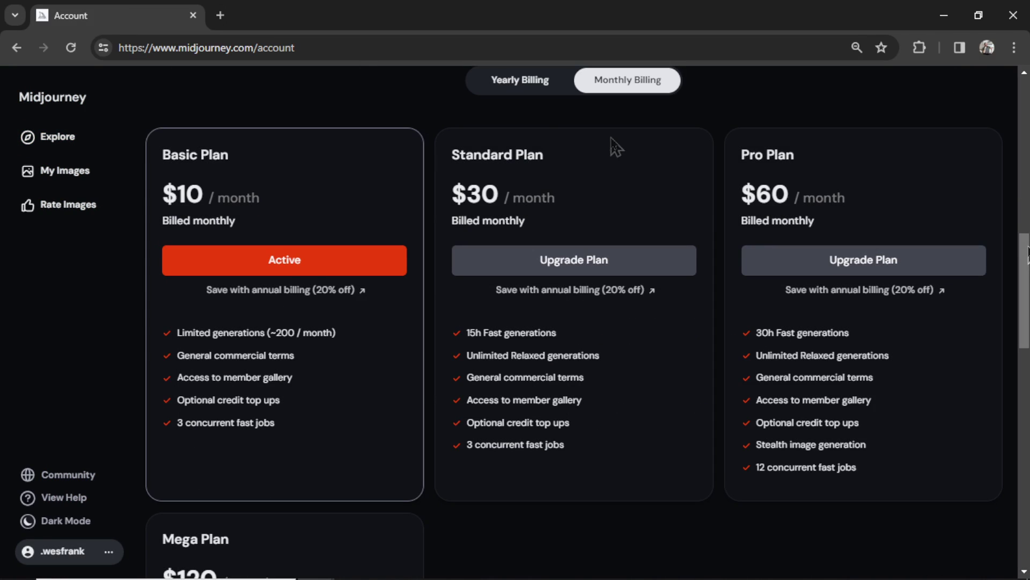
left_click(522, 87)
left_click(626, 90)
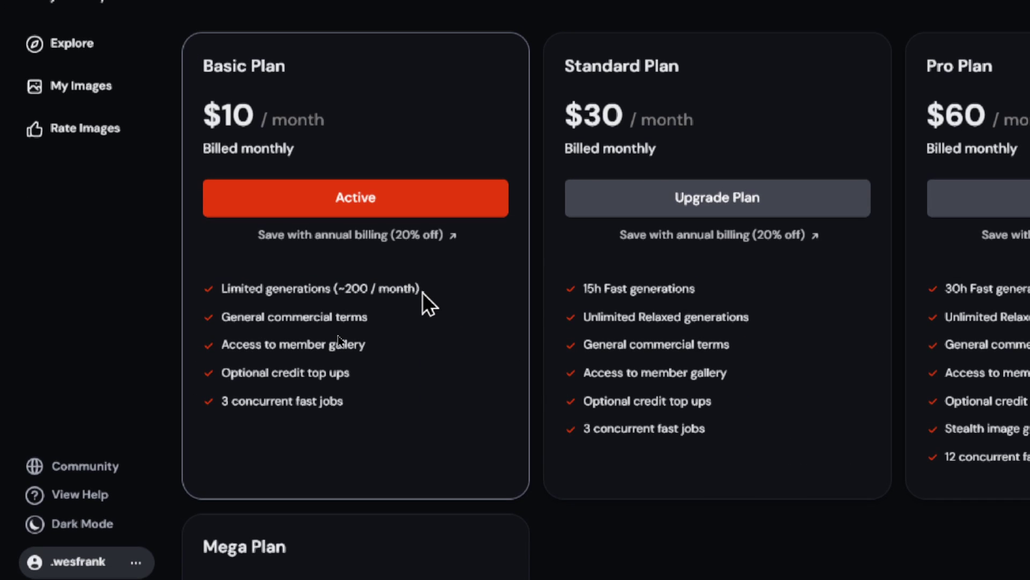
- Highlight the Basic plan's ~200 / month generation limit and a line on the next plan card
left_click_drag(336, 332, 326, 332)
left_click_drag(408, 291, 338, 288)
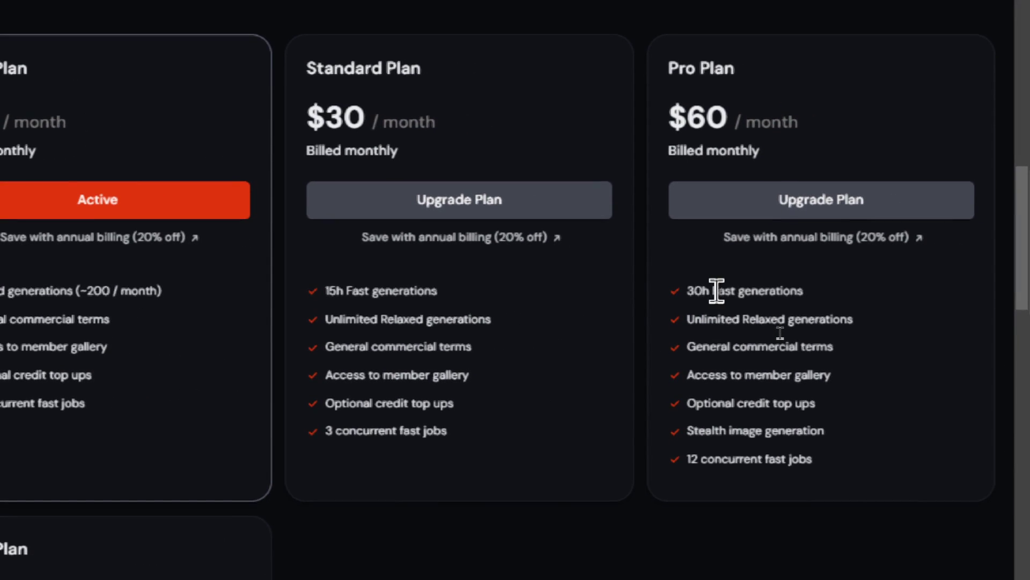
left_click_drag(689, 291, 805, 292)
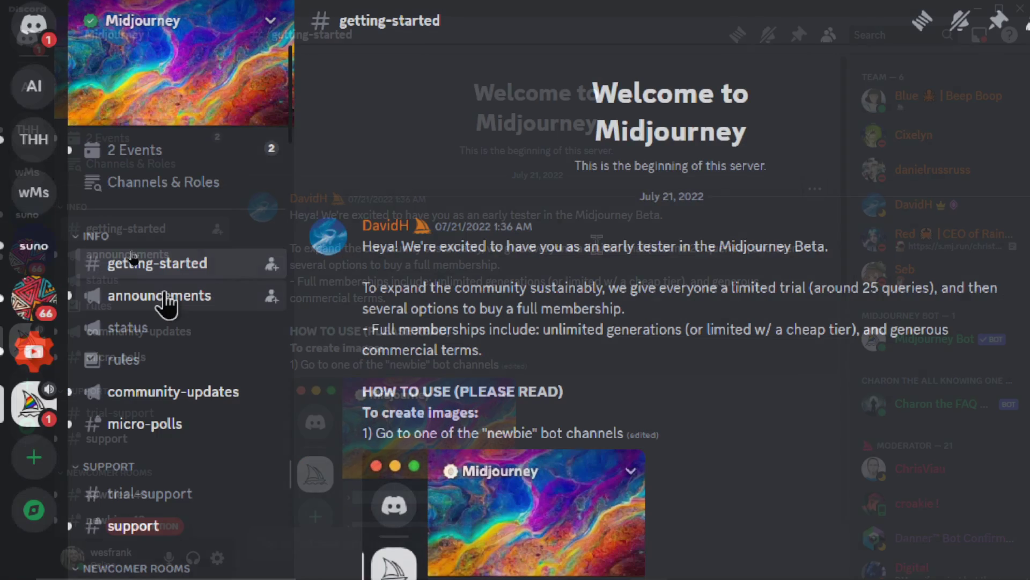
- Scroll the server sidebar down to Newcomer Rooms 2 and open #newbies-70
scroll(115, 264, "down", 1)
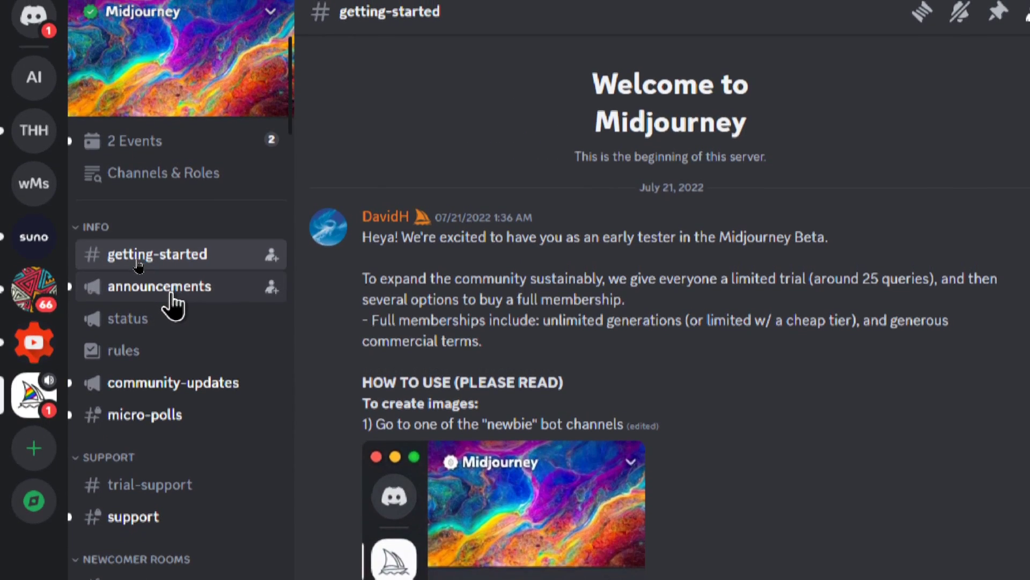
scroll(172, 294, "down", 5)
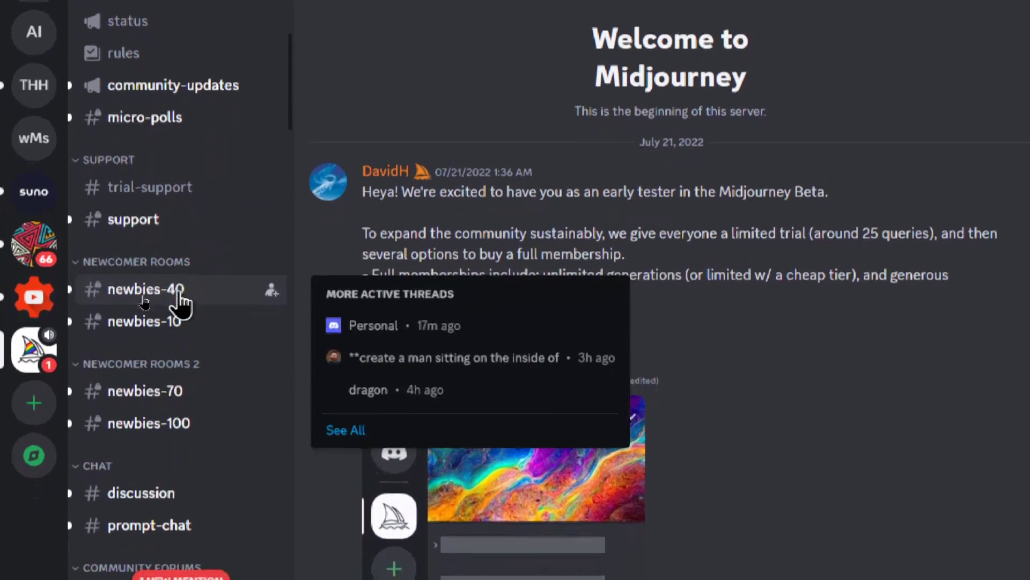
mouse_move(180, 330)
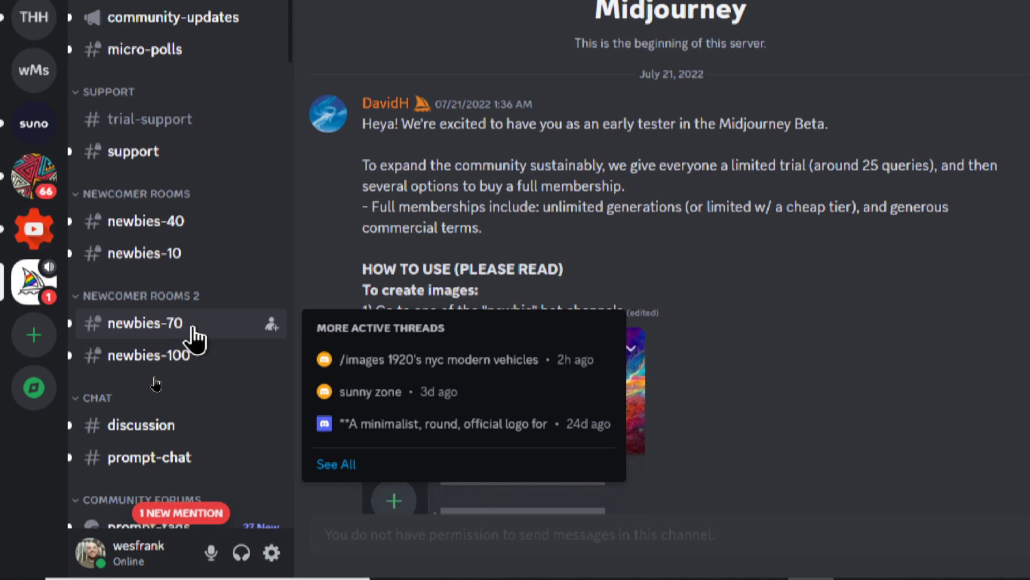
left_click(192, 326)
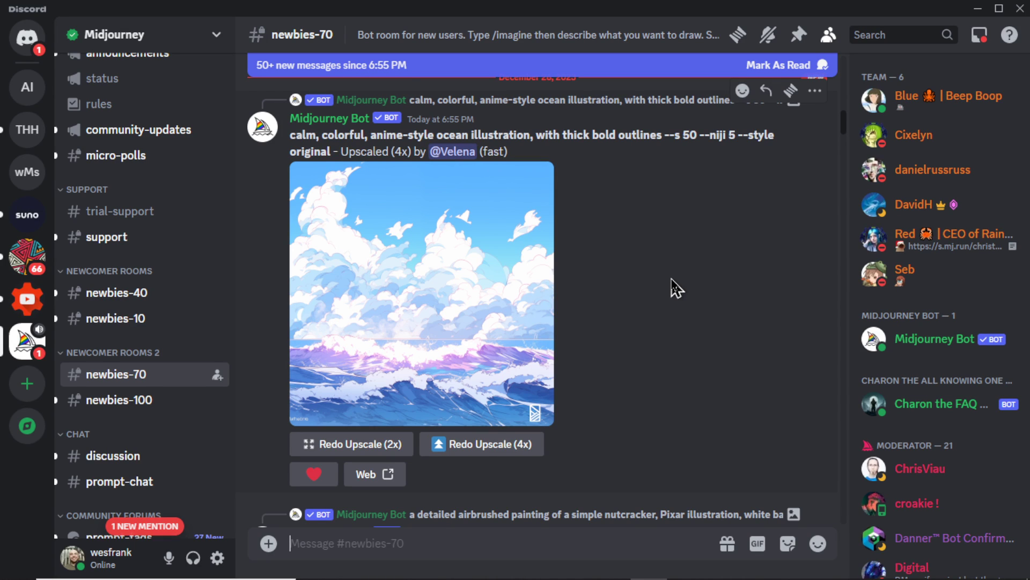
- Scroll through the newbies-70 chat to browse other users' generated images
scroll(661, 278, "down", 5)
scroll(655, 280, "down", 7)
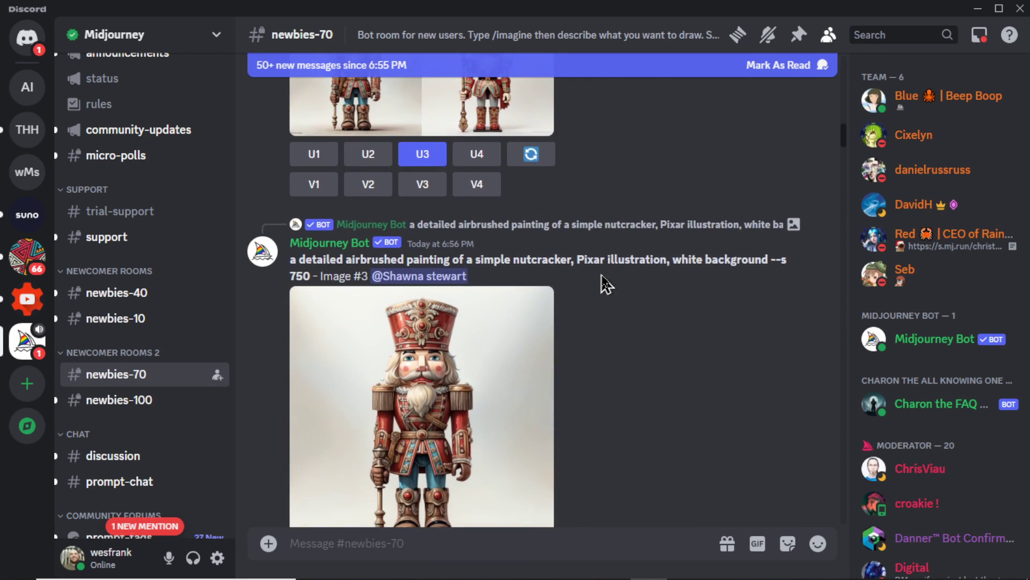
scroll(605, 284, "down", 15)
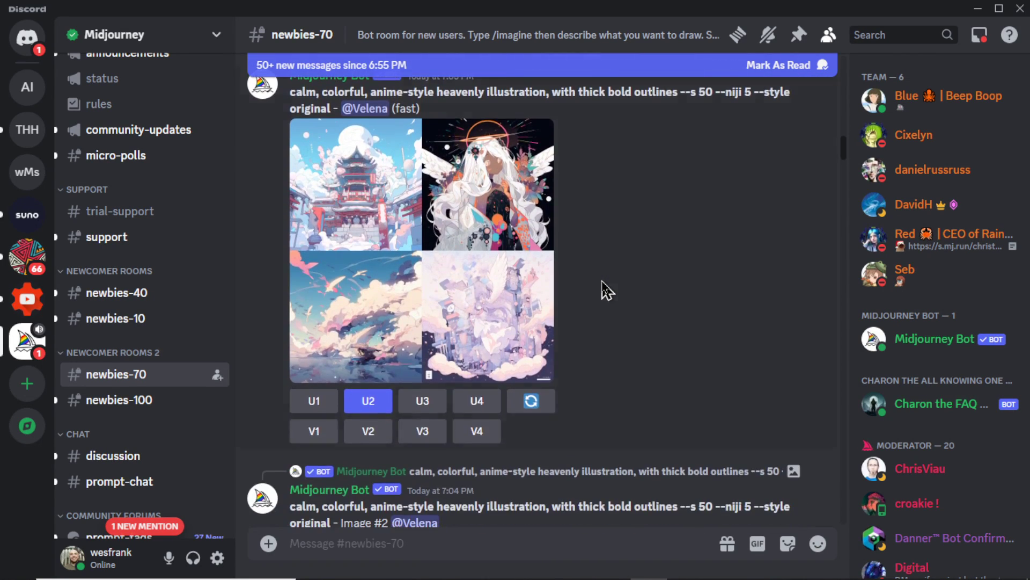
scroll(617, 296, "down", 4)
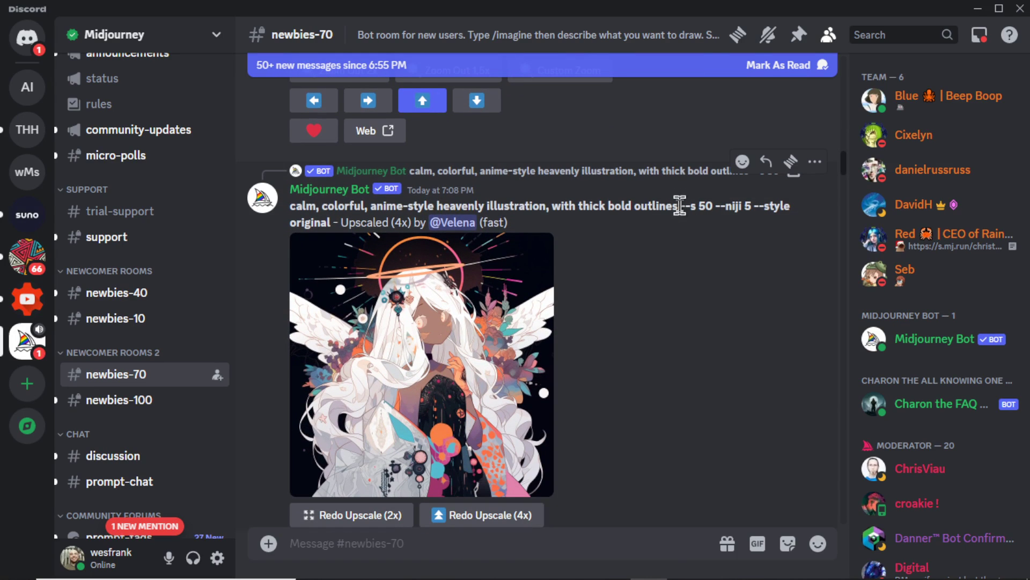
scroll(673, 217, "down", 8)
scroll(671, 221, "down", 9)
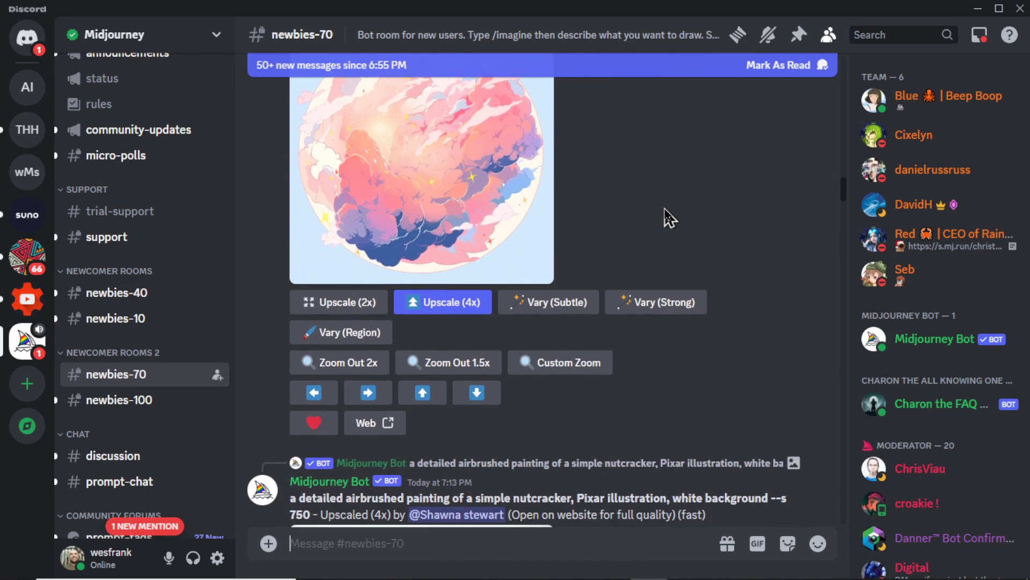
scroll(665, 218, "down", 5)
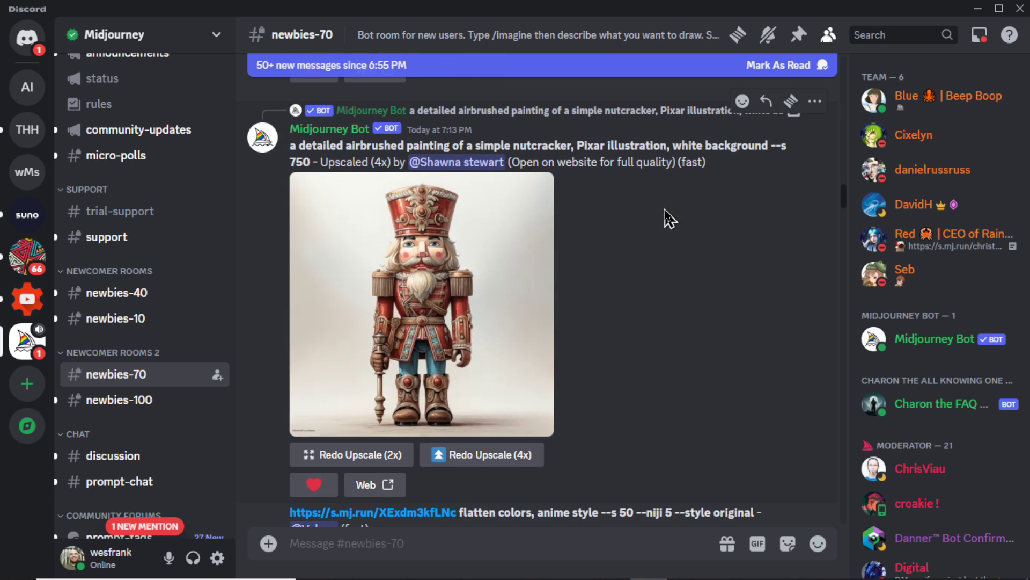
scroll(666, 217, "down", 10)
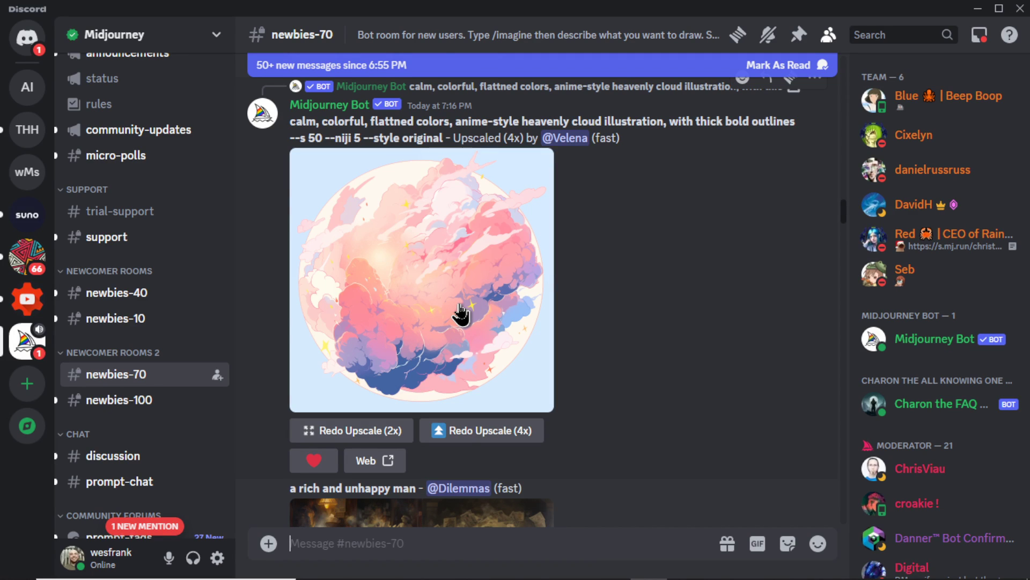
scroll(561, 344, "down", 5)
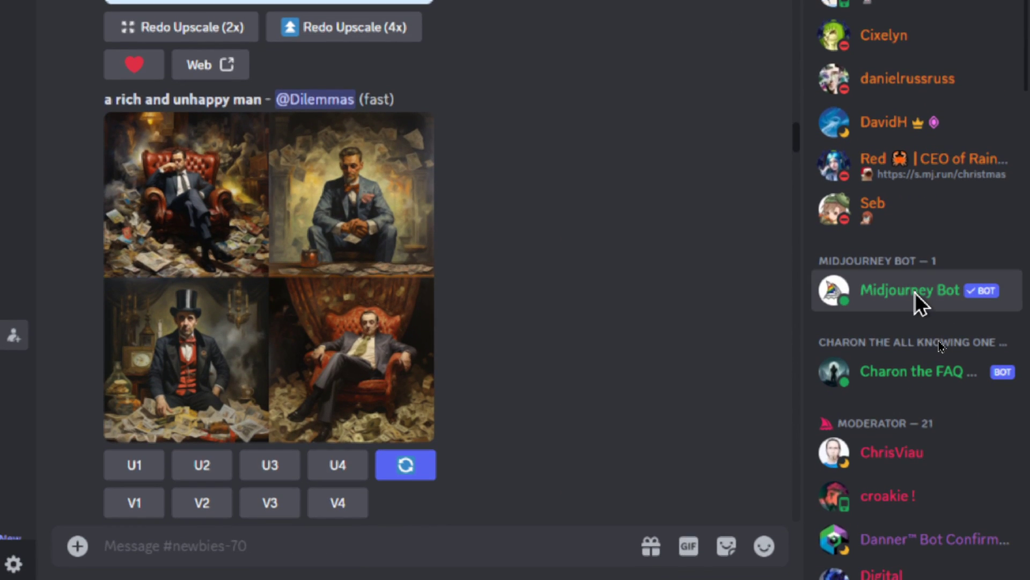
- Try adding the Midjourney Bot app to a server, then close the authorization dialog
left_click(913, 294)
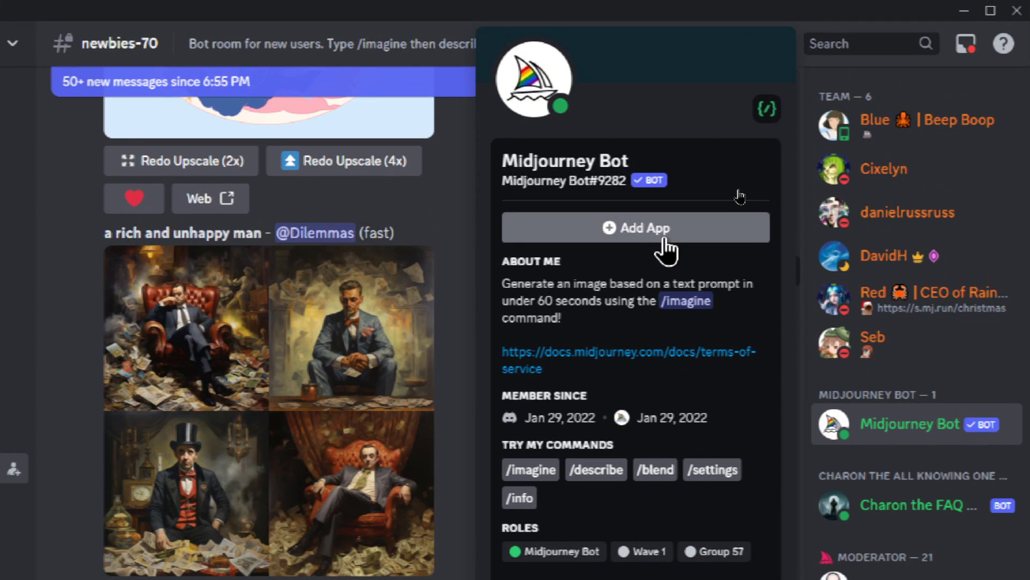
left_click(664, 186)
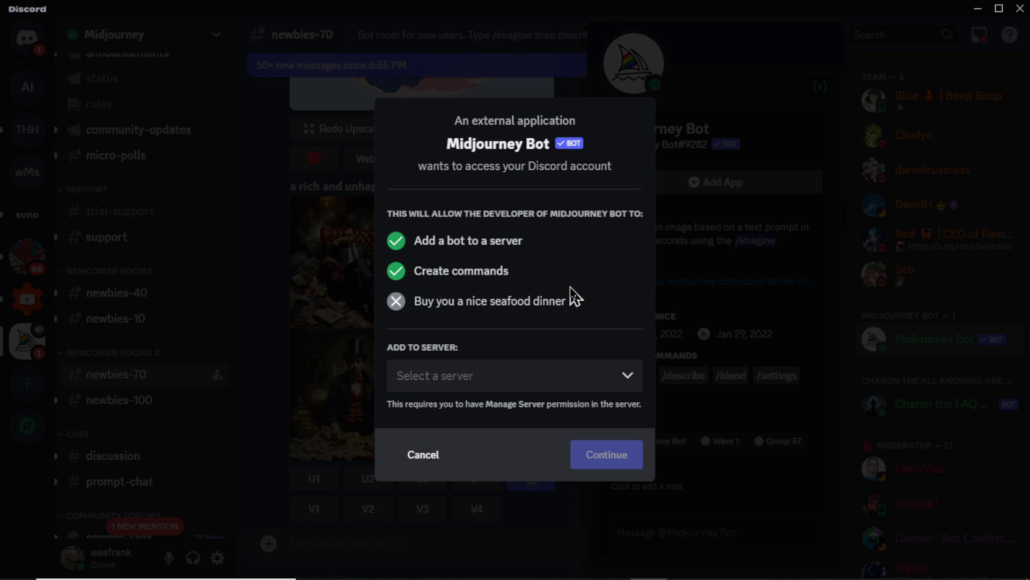
left_click(607, 388)
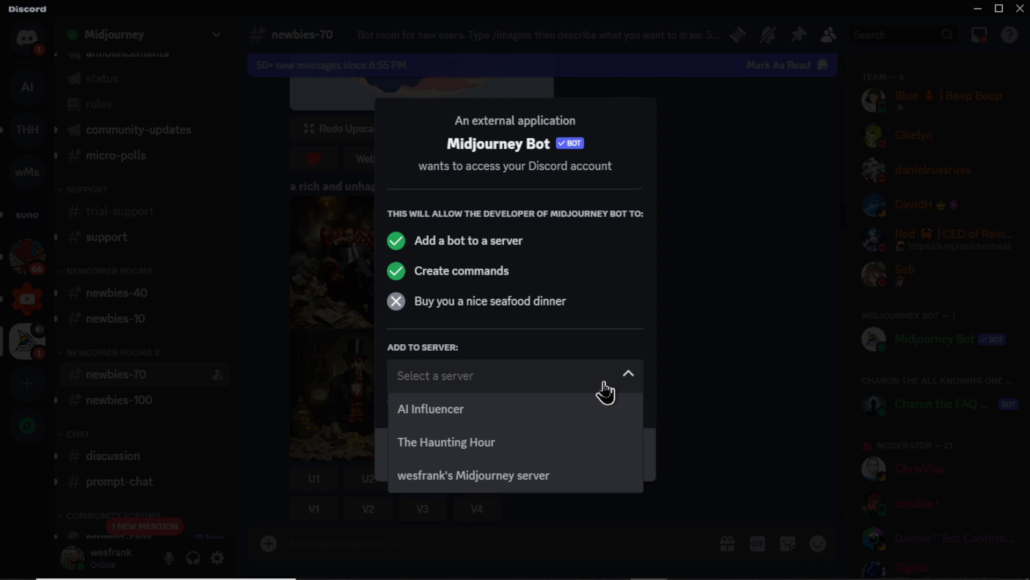
left_click(582, 475)
left_click(324, 376)
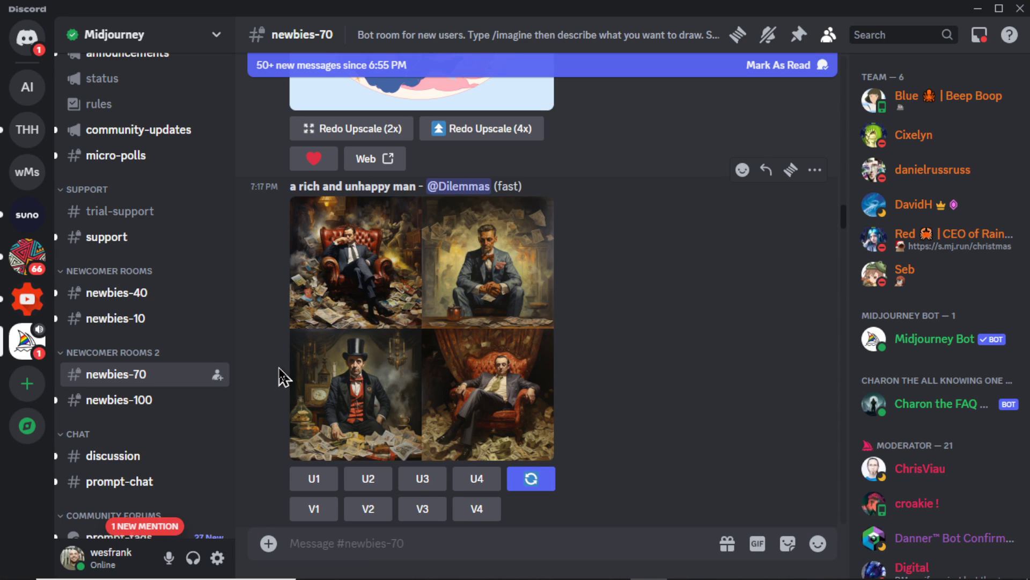
- Create a new server from scratch named 'WesGPT'
left_click(27, 383)
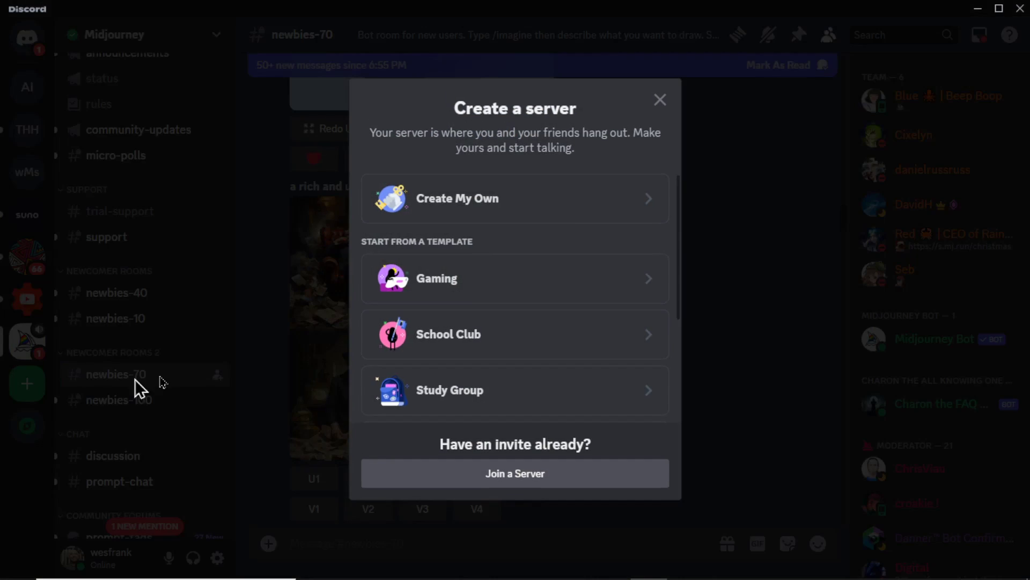
left_click(584, 209)
left_click(536, 362)
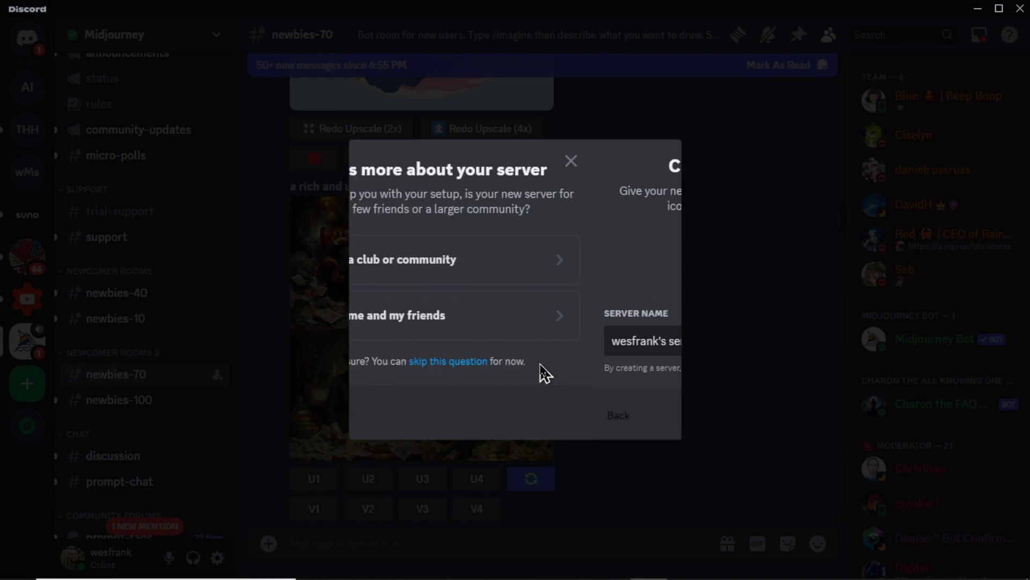
triple_click(535, 335)
type("WesGPT")
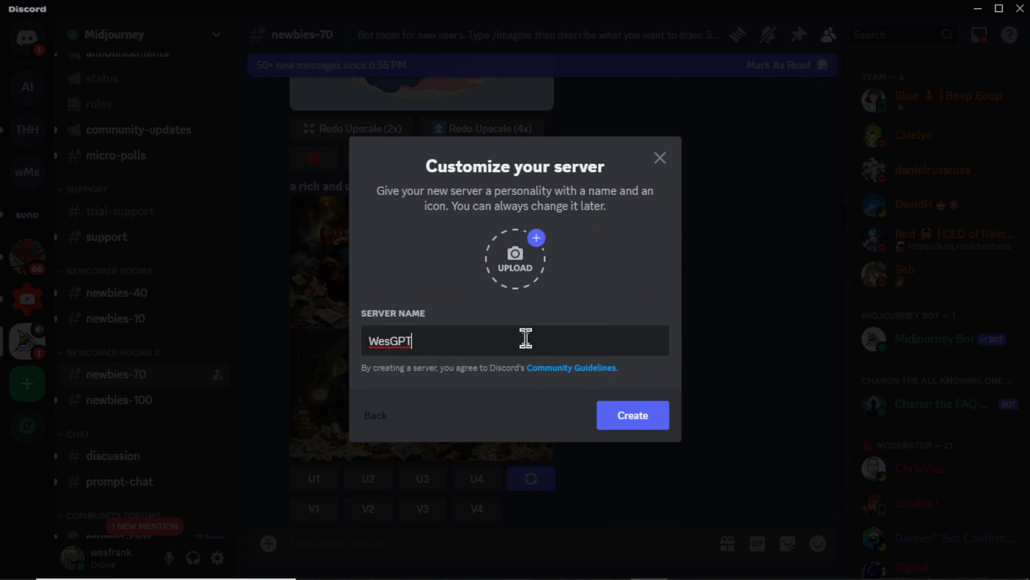
left_click(633, 416)
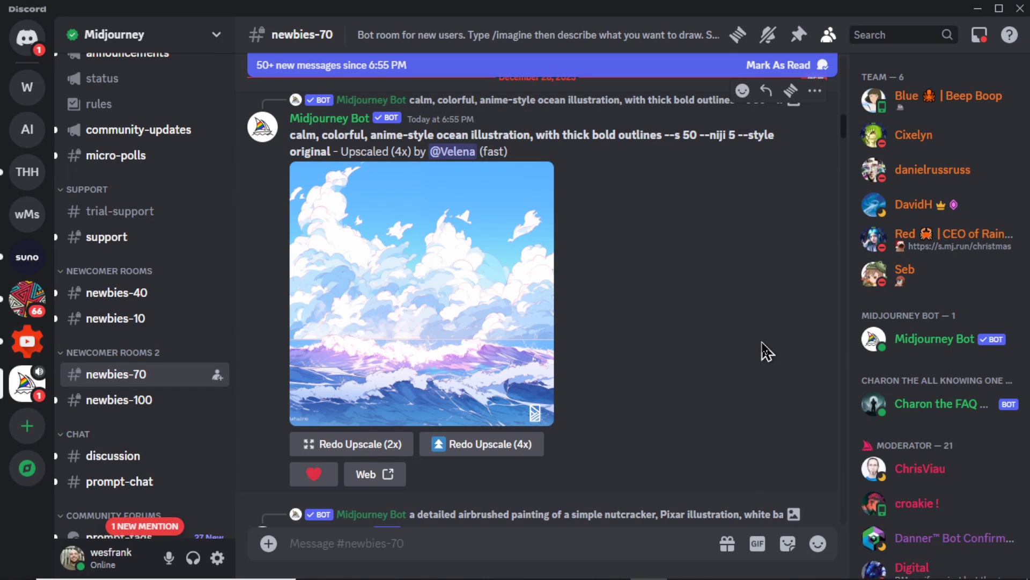
left_click(944, 346)
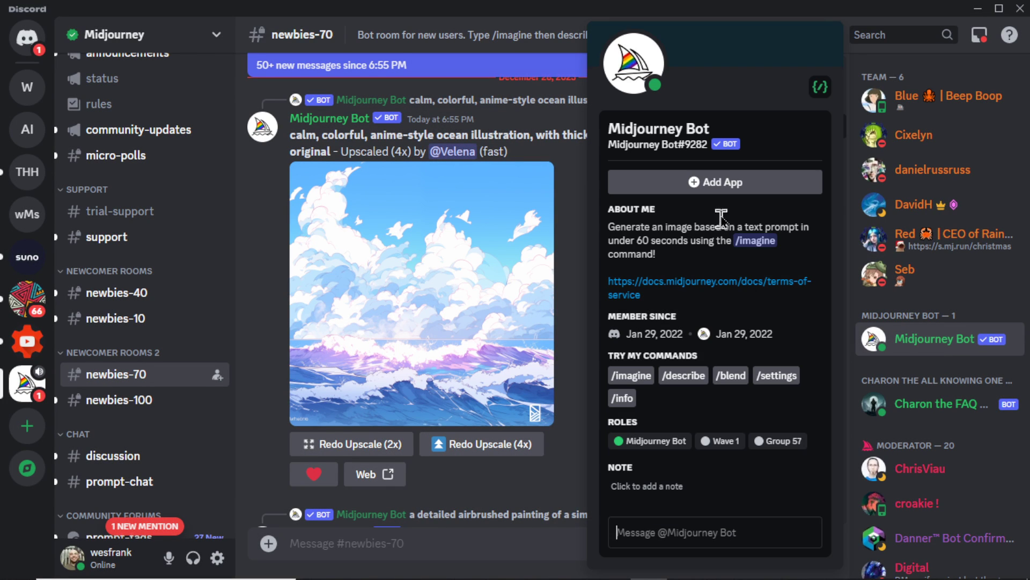
left_click(730, 184)
left_click(549, 385)
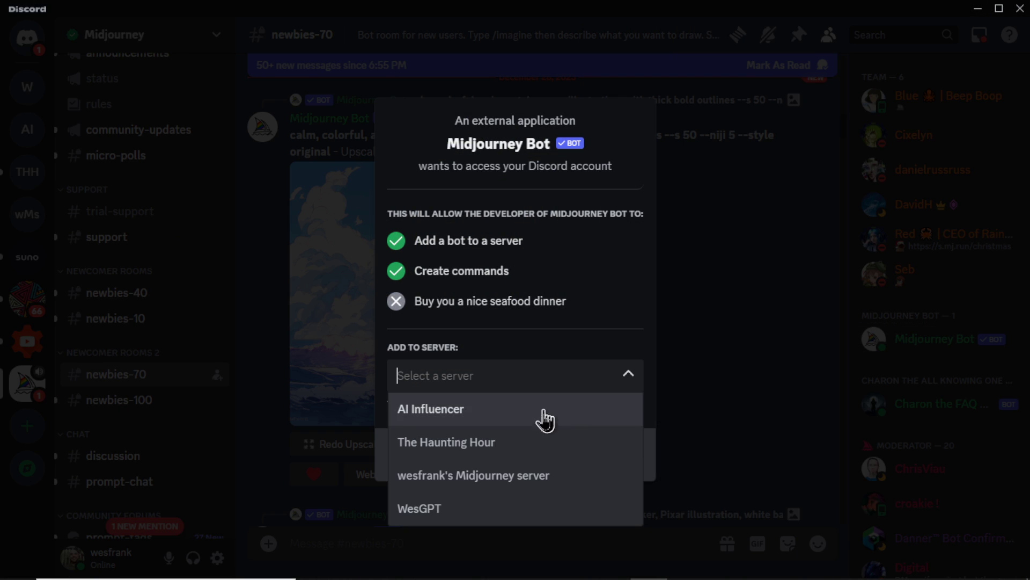
left_click(529, 515)
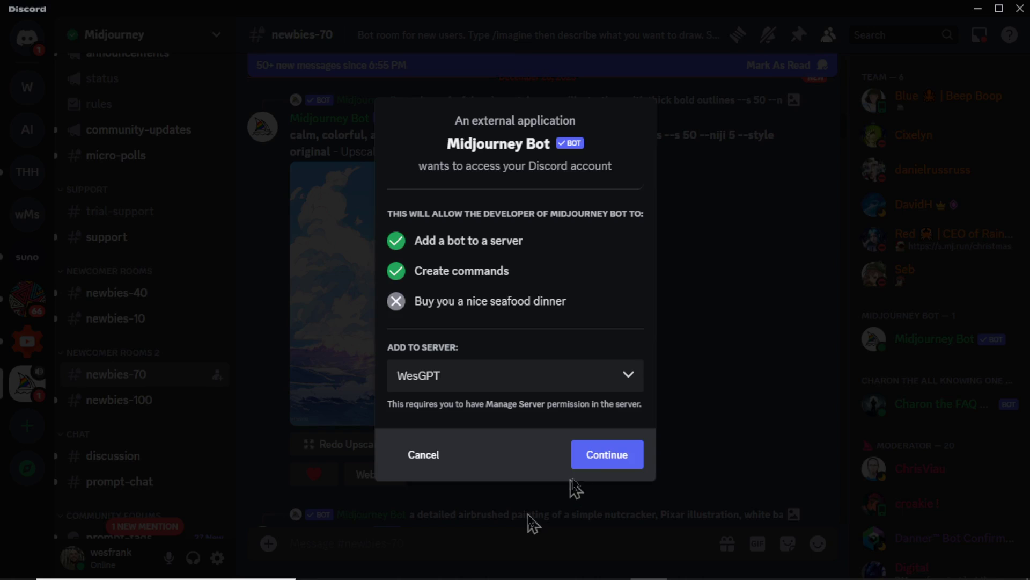
left_click(607, 454)
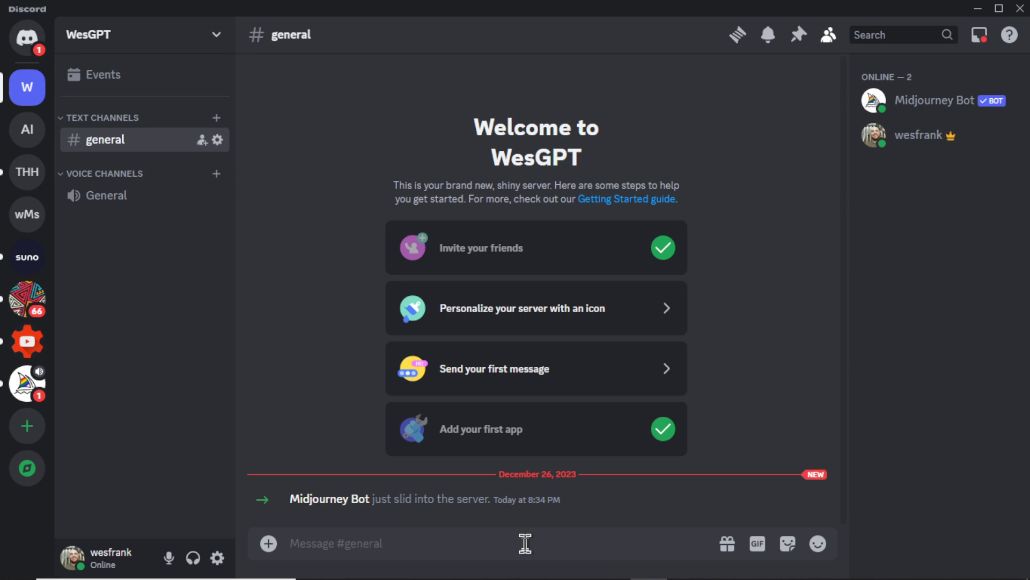
- Bring up the slash-command list and scroll through the Midjourney Bot's commands
type("/")
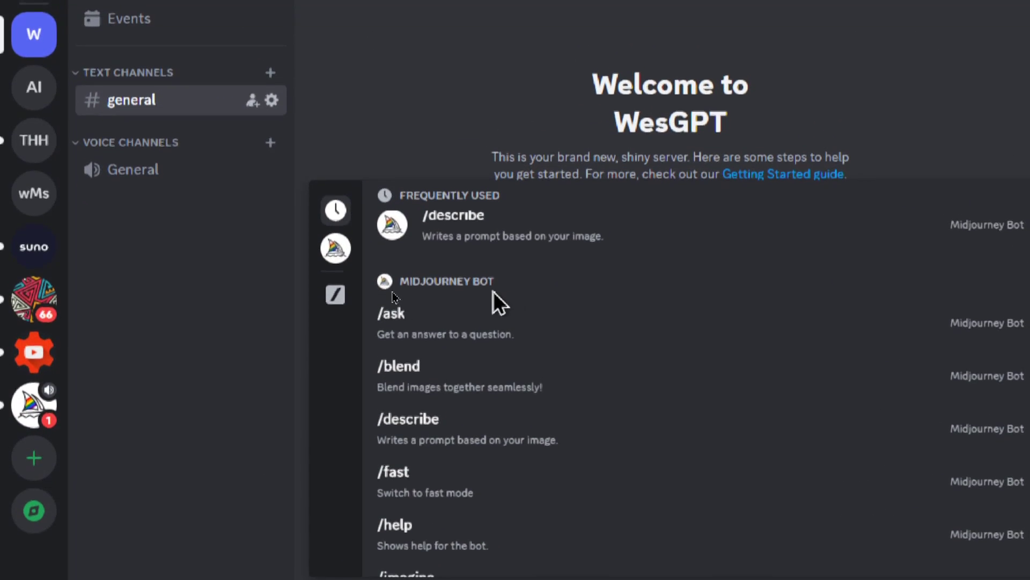
scroll(612, 350, "down", 2)
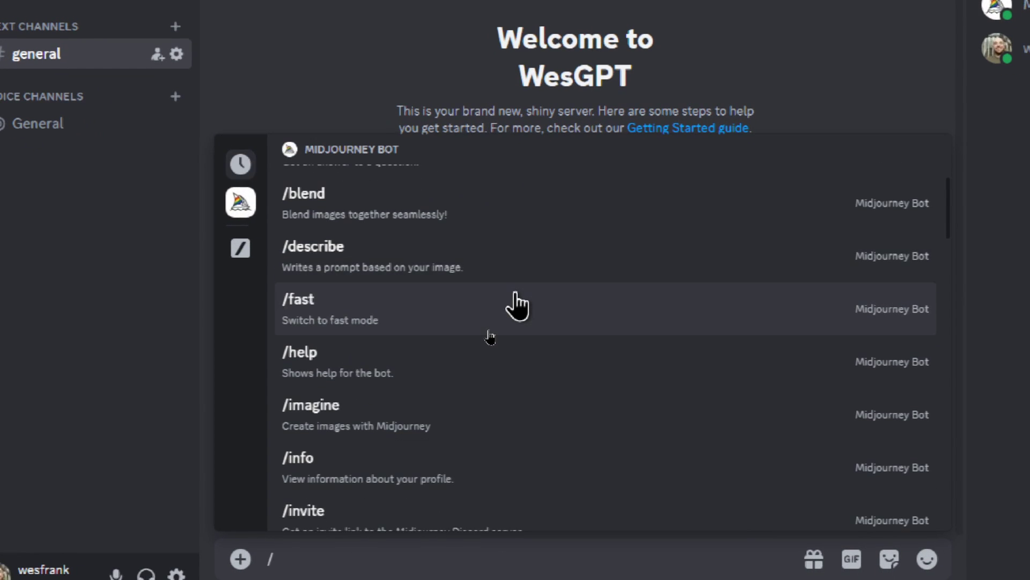
scroll(517, 306, "down", 15)
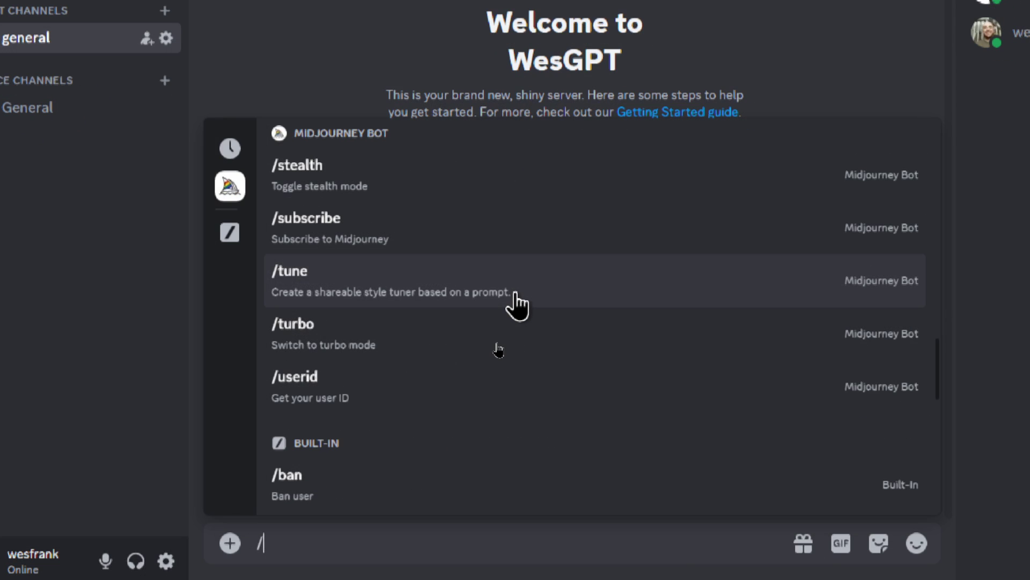
scroll(516, 306, "up", 2)
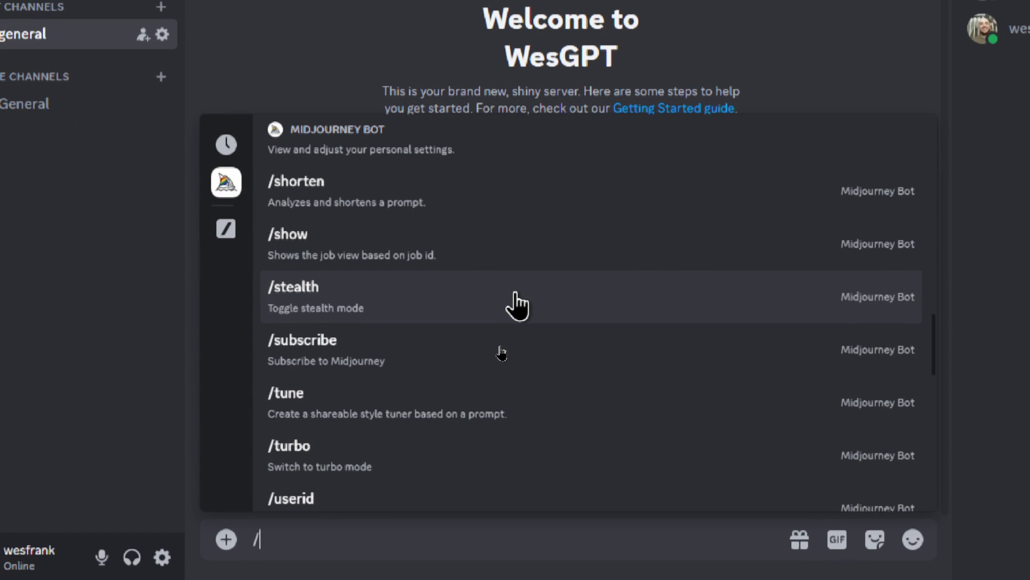
scroll(516, 306, "up", 10)
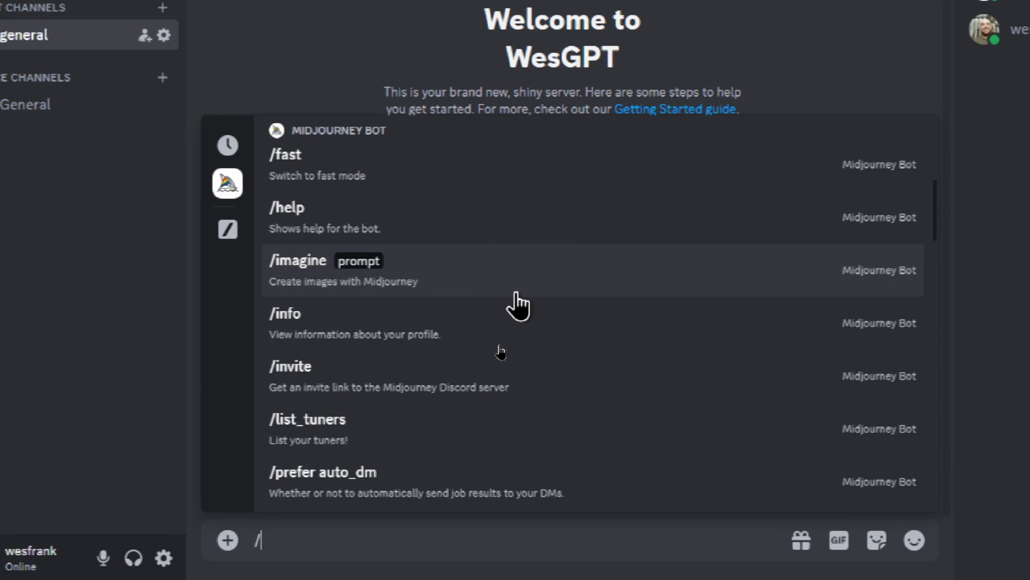
scroll(517, 306, "down", 8)
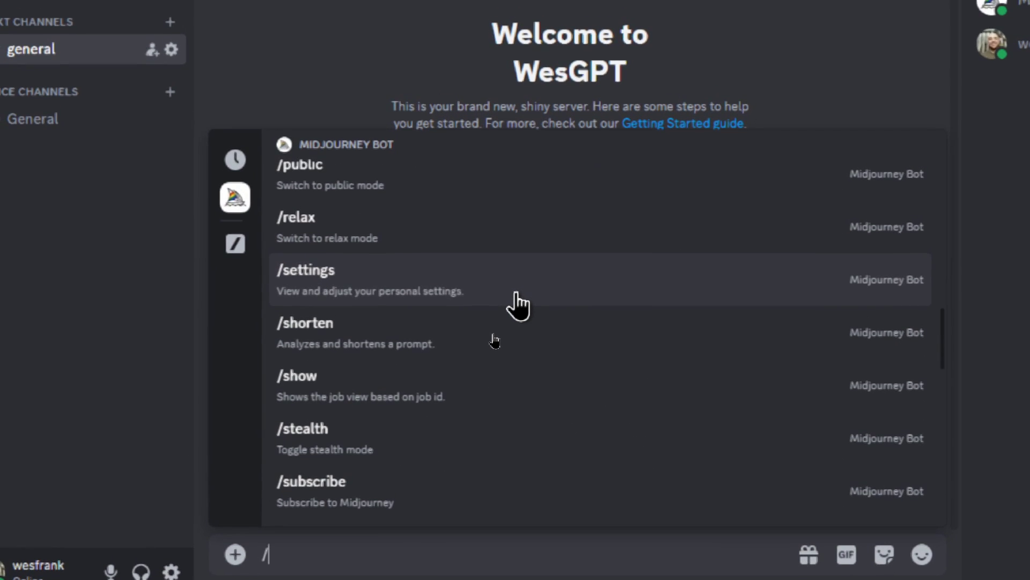
scroll(517, 306, "up", 8)
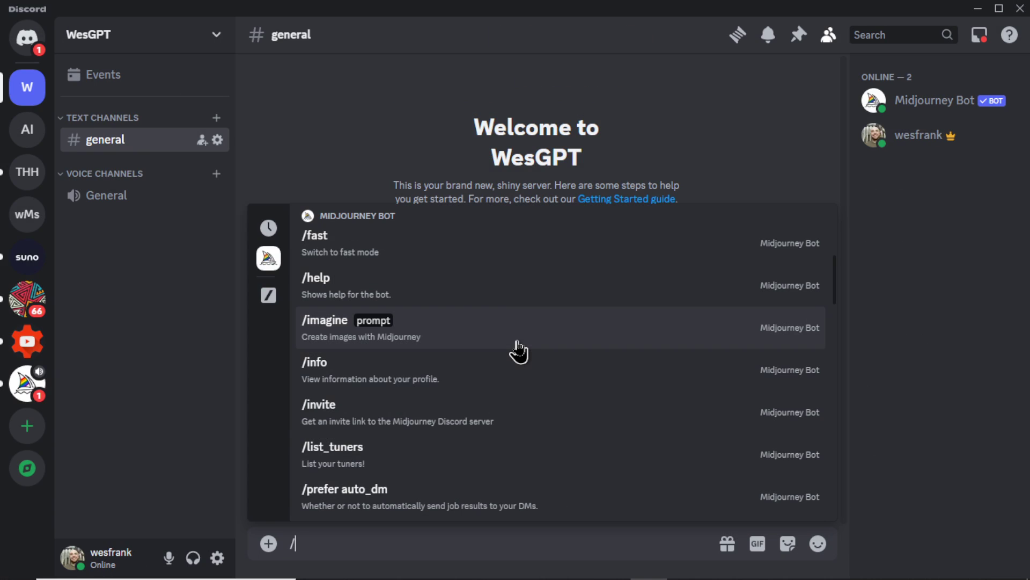
- Filter the commands with 'set' and pick /settings
type("se")
key("BackSpace")
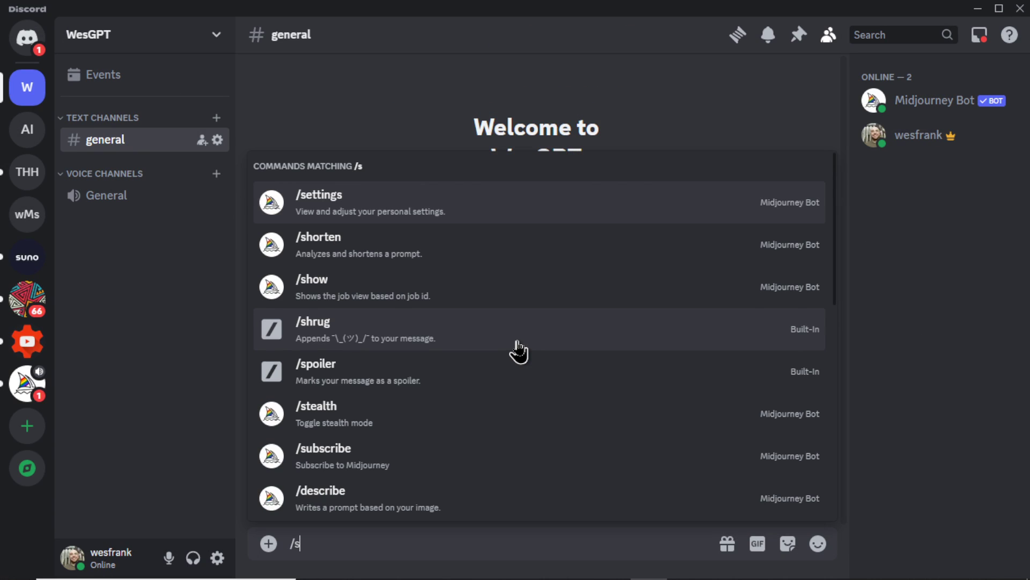
type("et")
left_click(557, 438)
- Send /settings and choose Midjourney Model V6 [ALPHA] as the default model
key("Return")
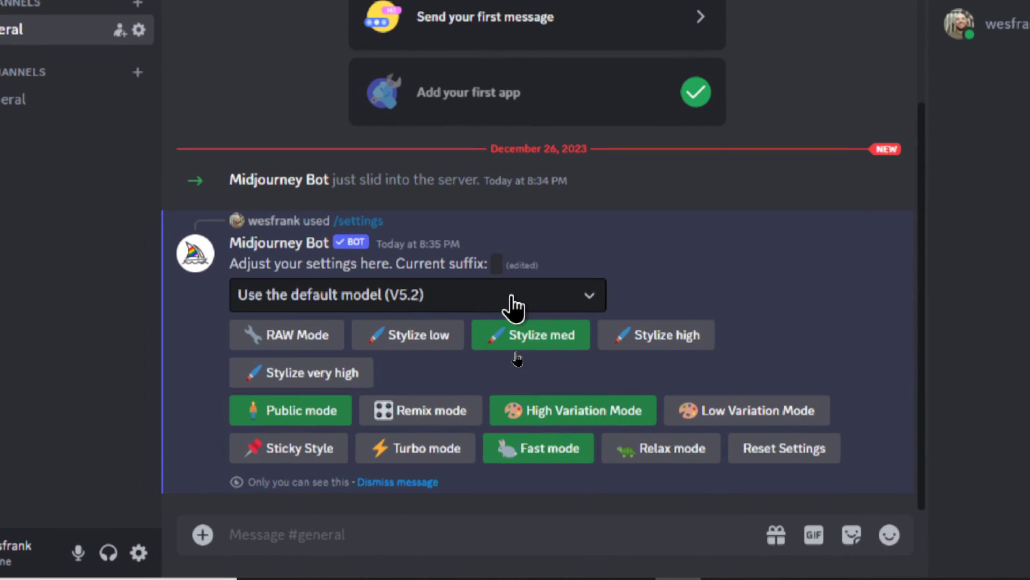
left_click(513, 351)
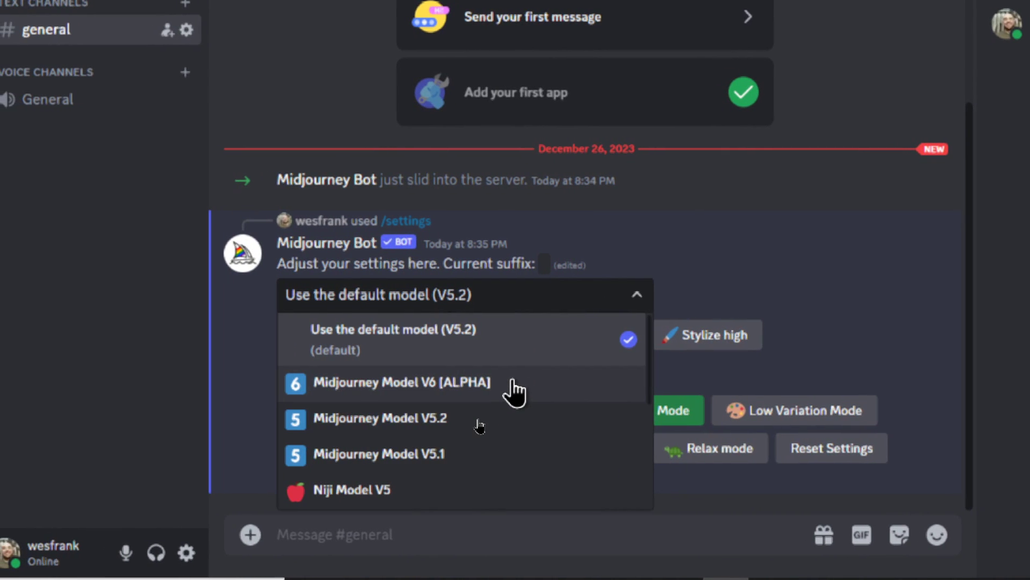
left_click(511, 382)
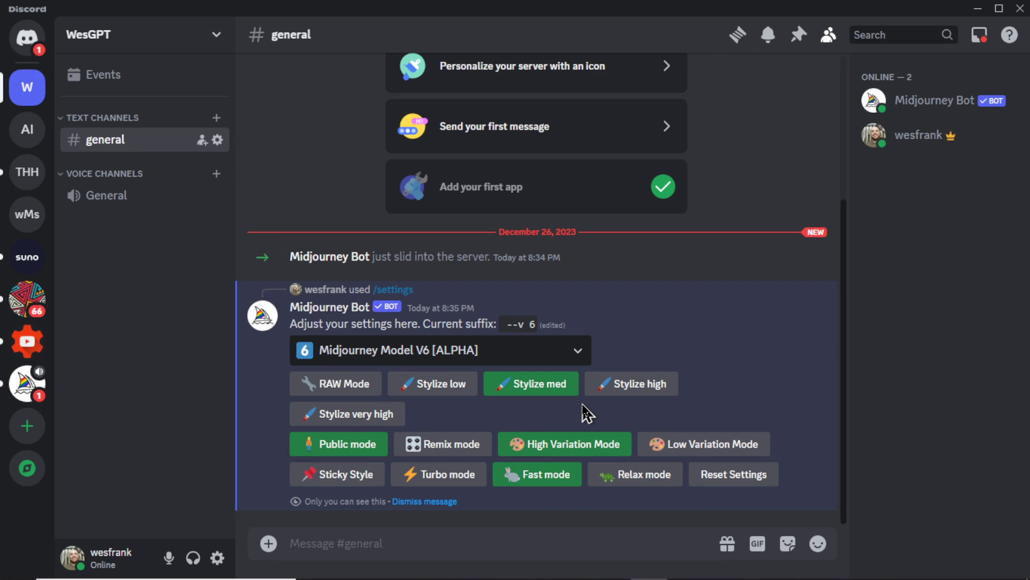
- Start an /imagine command via /imag, leaving it ready for a prompt
left_click(520, 546)
type("/imag")
key("Tab")
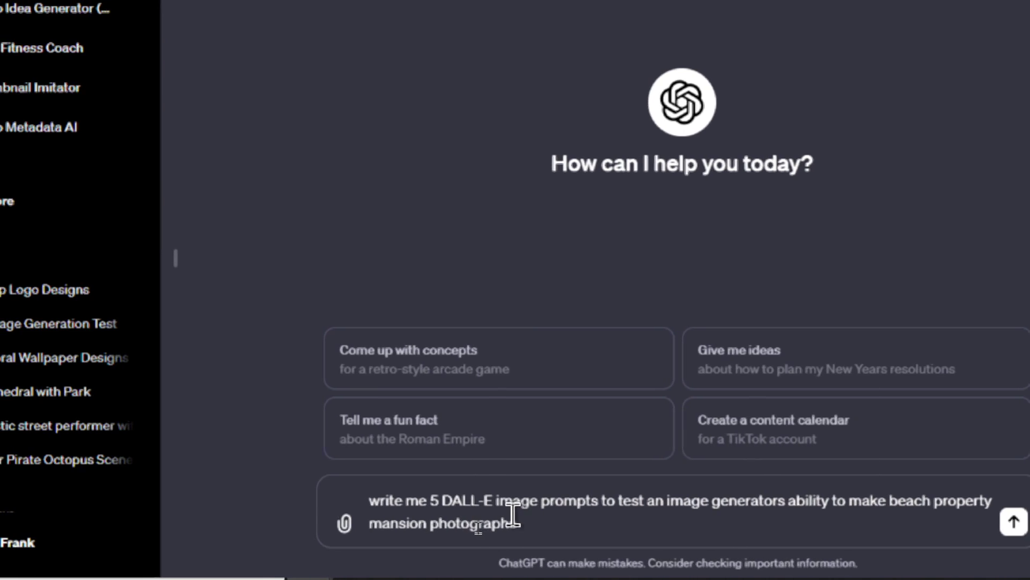
- Send ChatGPT the request for five DALL-E prompts of beach property mansion photographs
left_click_drag(512, 502, 460, 501)
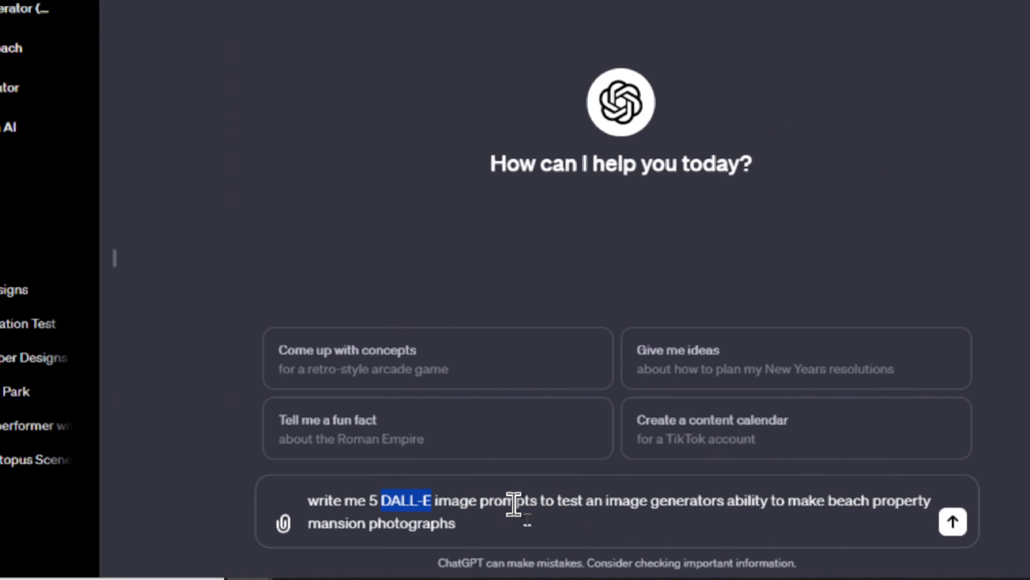
left_click(572, 526)
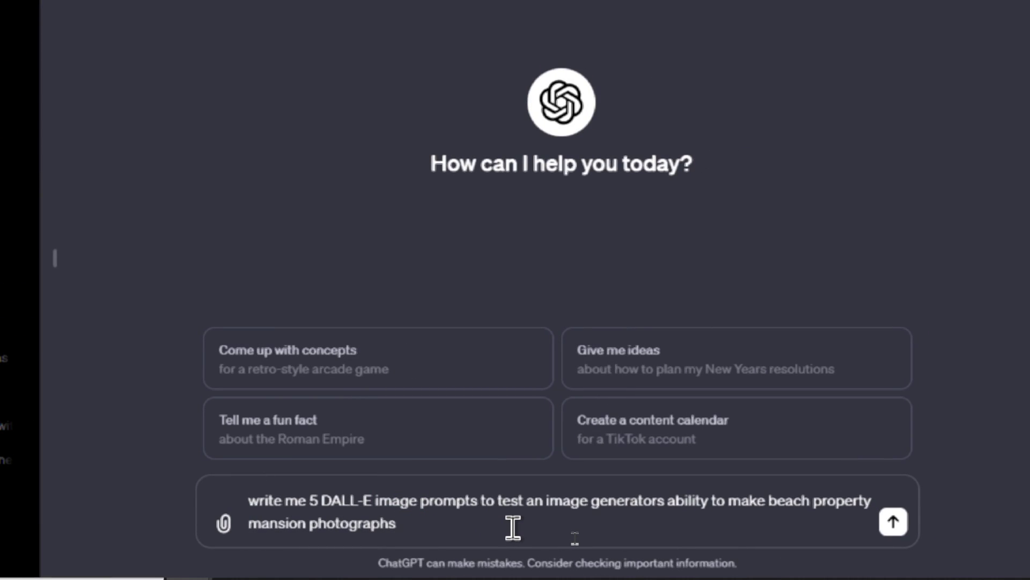
key("Return")
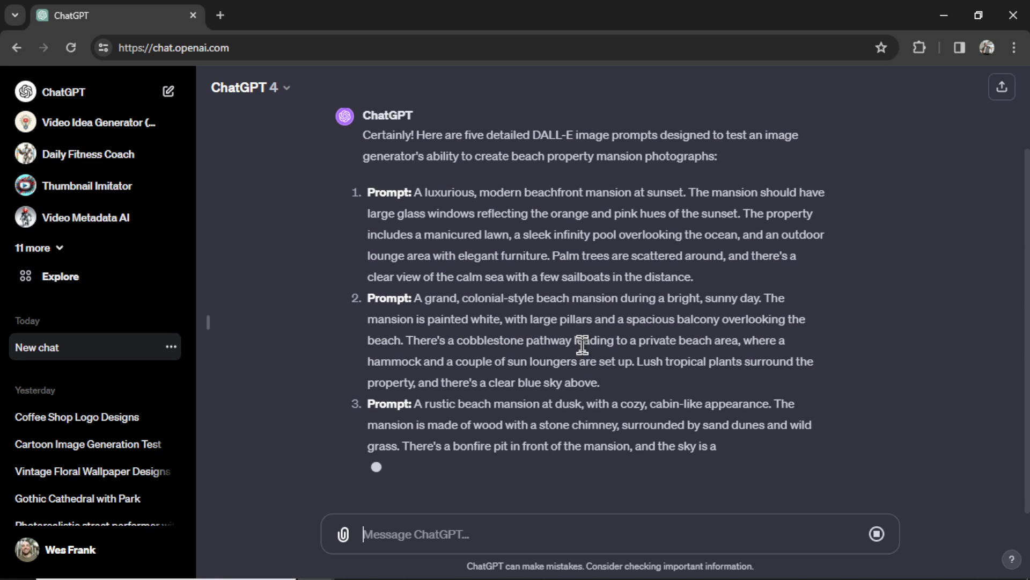
- Paste ChatGPT's first mansion prompt into WordCounter, which counts 65 words
scroll(582, 344, "up", 1)
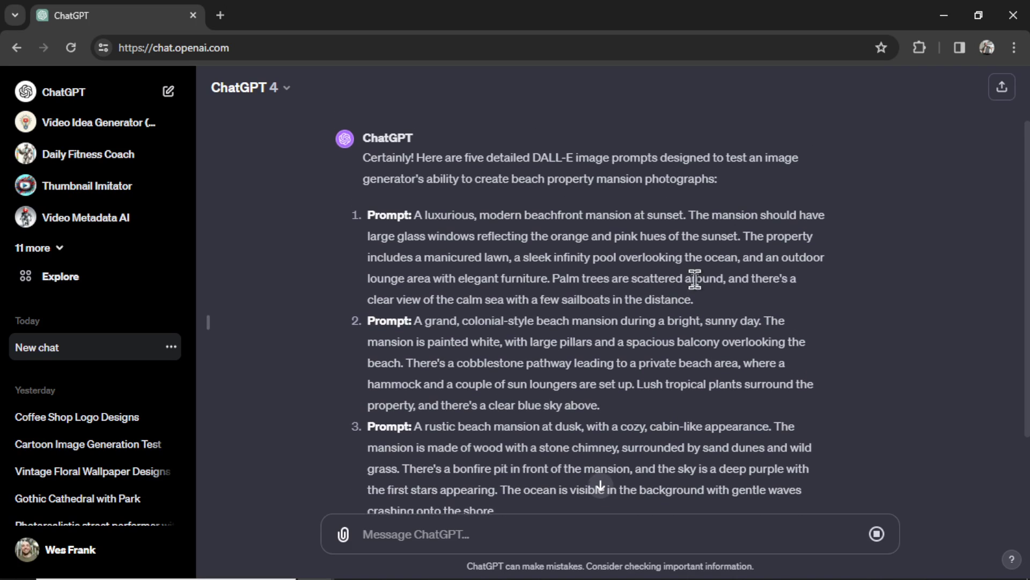
left_click_drag(696, 303, 416, 217)
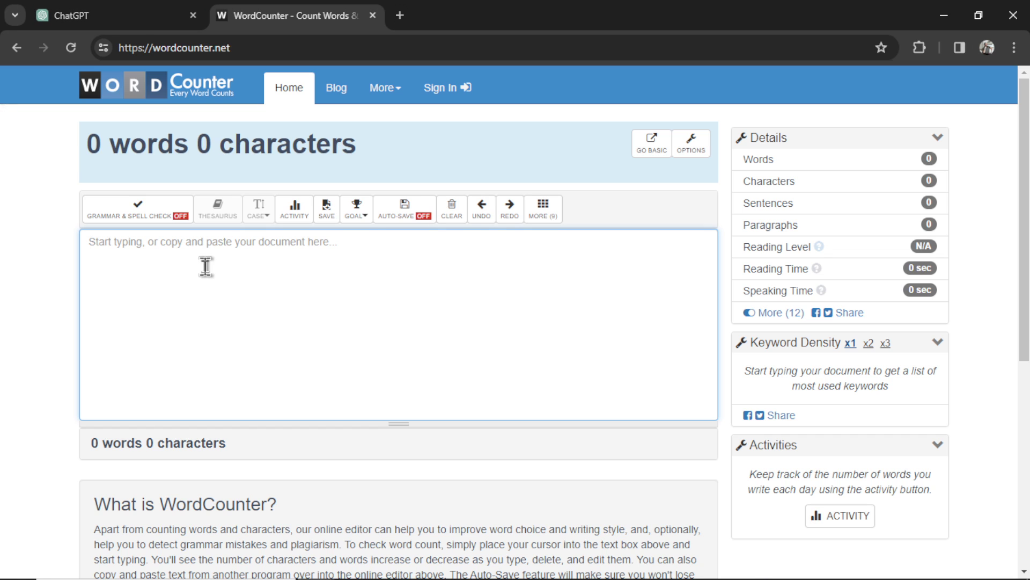
type("A luxurious, modern beachfront mansion at sunset. The mansion should have large glass windows reflecting the orange and pink hues of the sunset. The property includes a manicured lawn, a sleek infinity pool overlooking the ocean, and an outdoor lounge area with elegant furniture. Palm trees are scattered around, and there's a clear view of the calm sea with a few sailboats in the distance.")
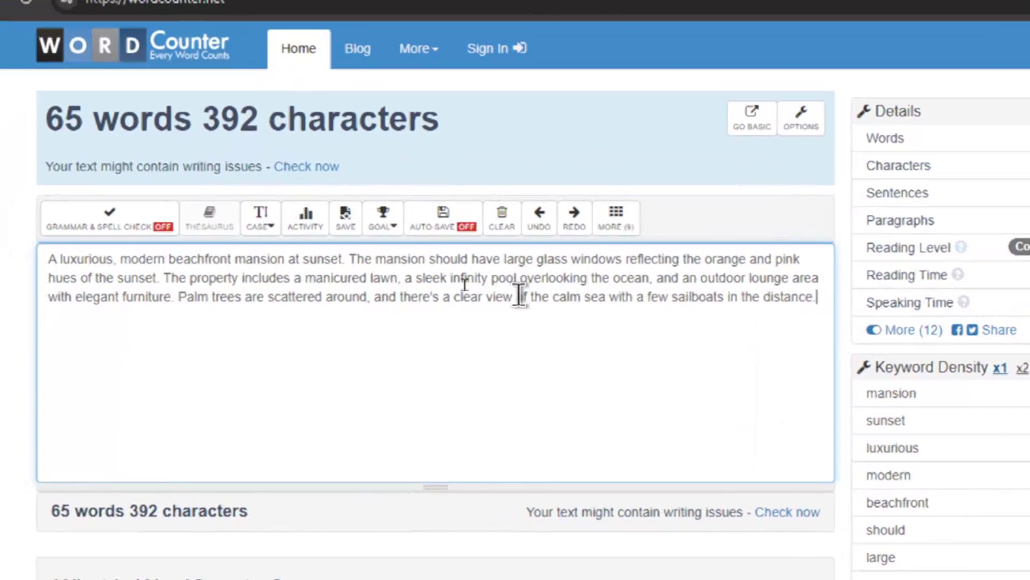
- Select the phrase from 'view of the calm sea' to 'in the distance.' to count 12 words and 59 characters
left_click_drag(486, 297, 735, 301)
left_click_drag(539, 295, 622, 291)
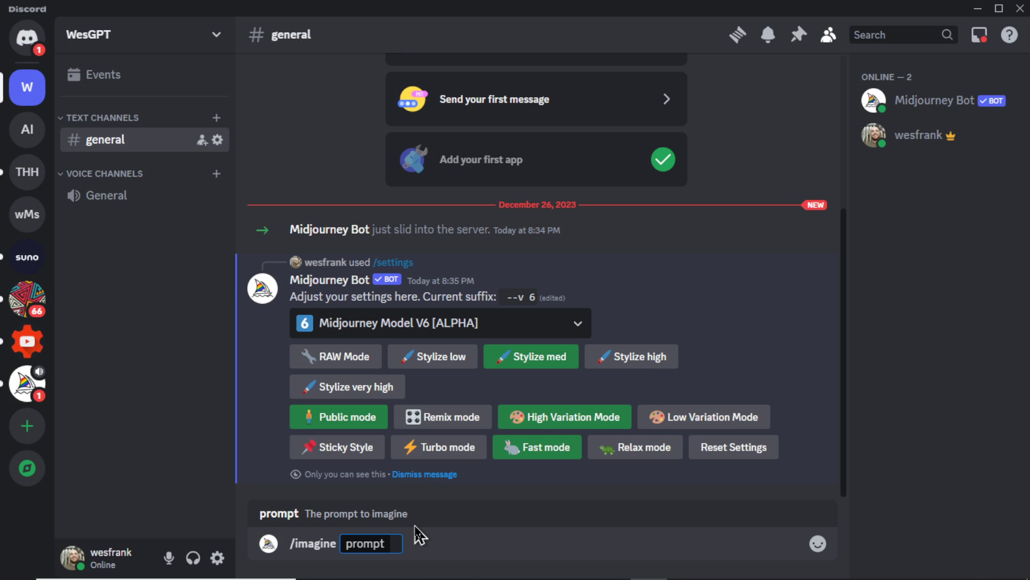
- Paste the beachfront mansion prompt into /imagine and send it to Midjourney
type("A luxurious, modern beachfront mansion at sunset. The mansion should have large glass windows reflecting the orange and pink hues of the sunset. The property includes a manicured lawn, a sleek infinity pool overlooking the ocean, and an outdoor lounge area with elegant furniture. Palm trees are scattered around, and there's a clear view of the calm sea with a few sailboats in the distance.")
key("Return")
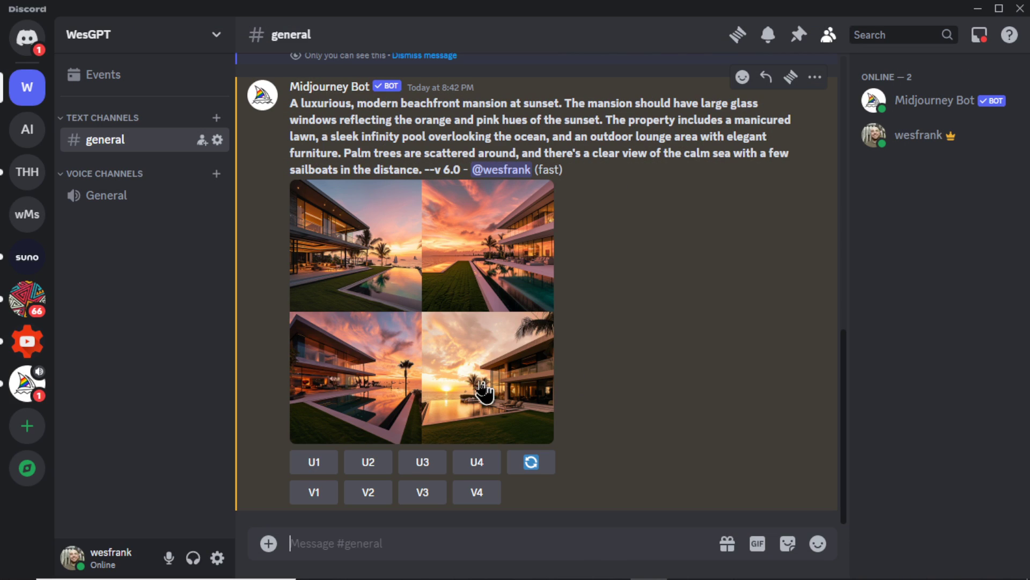
- Open the mansion grid full-size in Edge and scroll across all four sunset villas
left_click(418, 305)
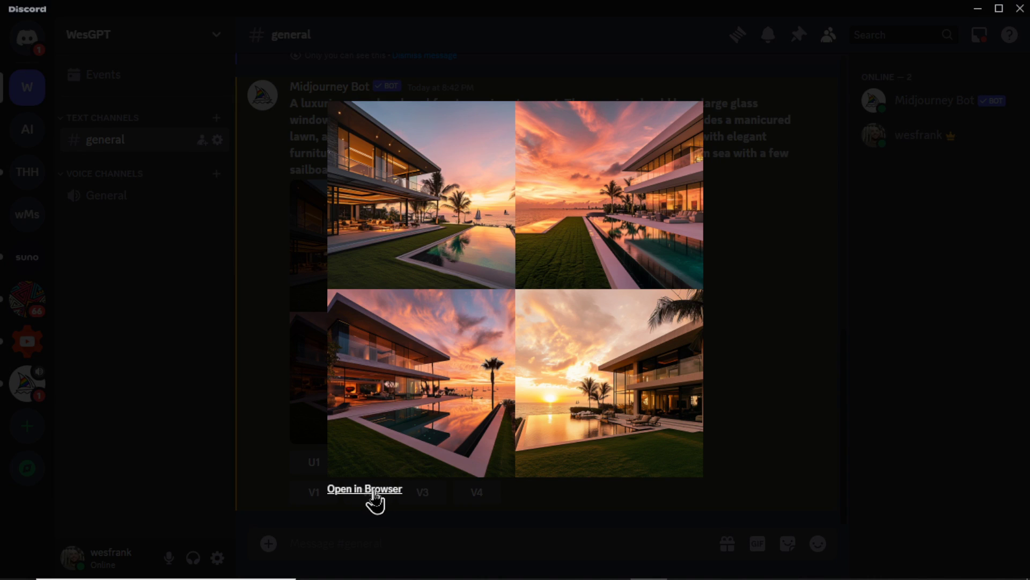
left_click(399, 485)
left_click(453, 248)
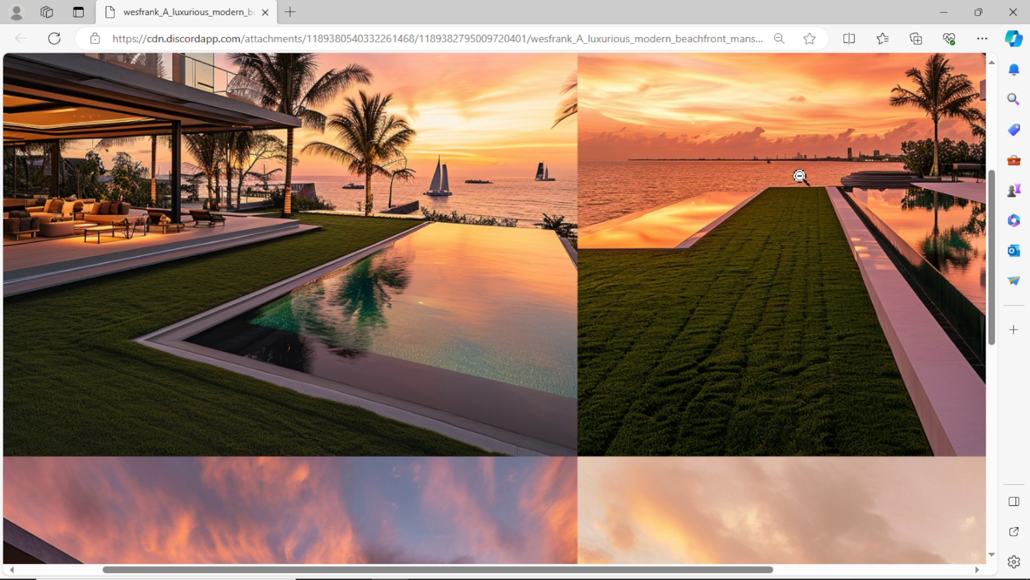
scroll(801, 306, "up", 2)
scroll(802, 306, "down", 5)
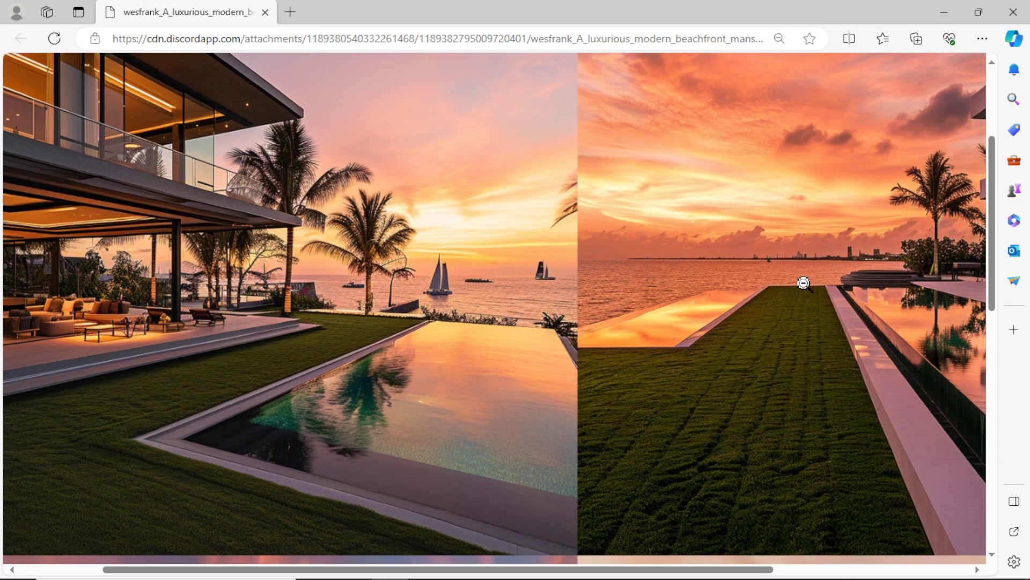
scroll(804, 307, "down", 6)
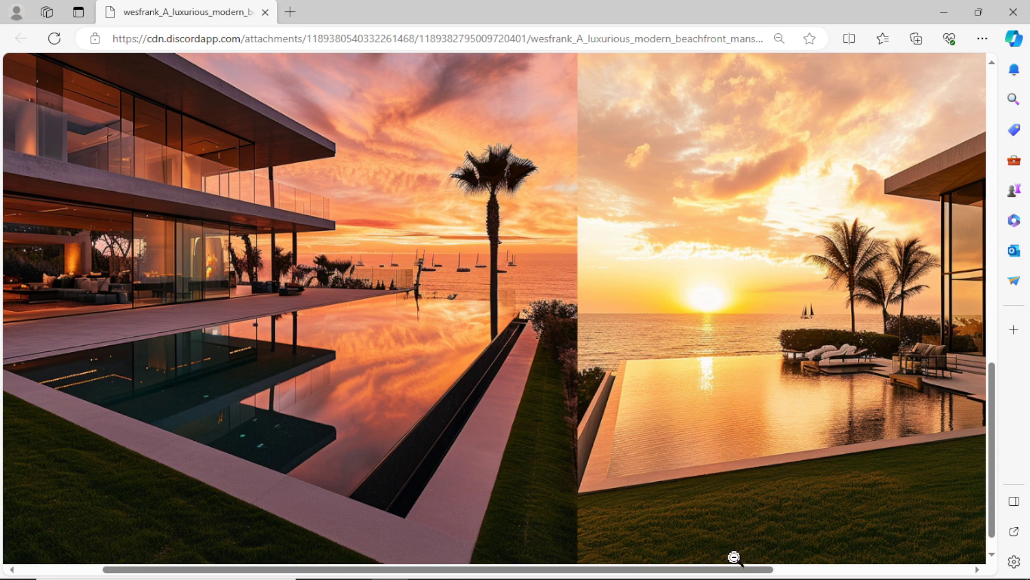
left_click_drag(753, 570, 768, 574)
scroll(748, 343, "right", 4)
scroll(672, 368, "up", 2)
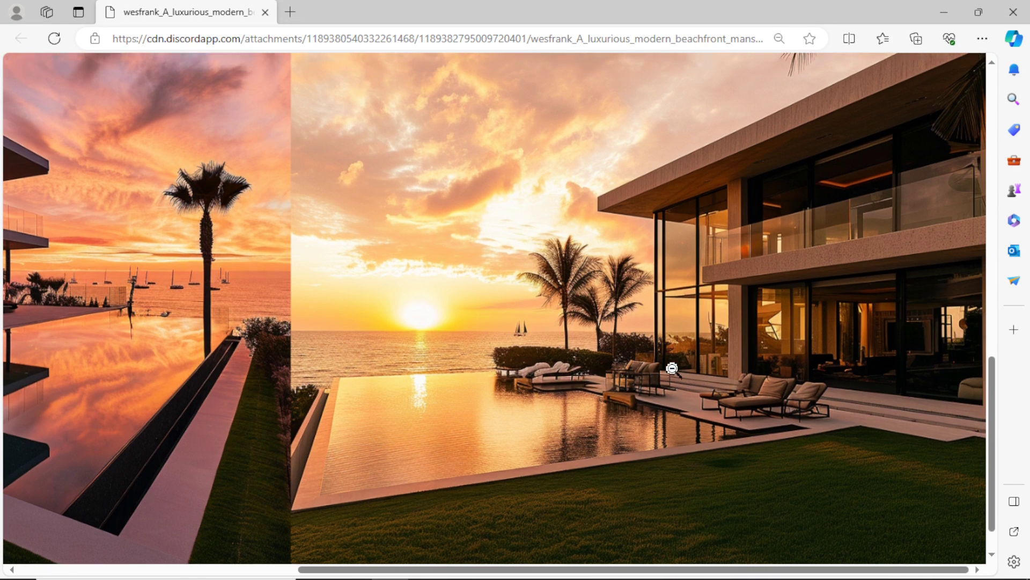
scroll(789, 376, "up", 10)
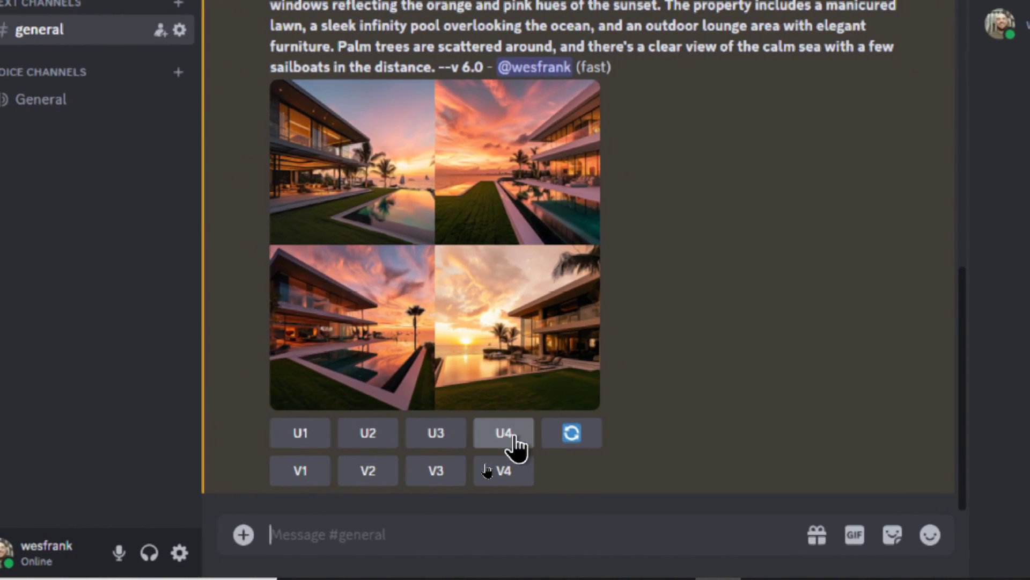
- Upscale mansion Image #4 and save the upscaled image to the computer
left_click(505, 433)
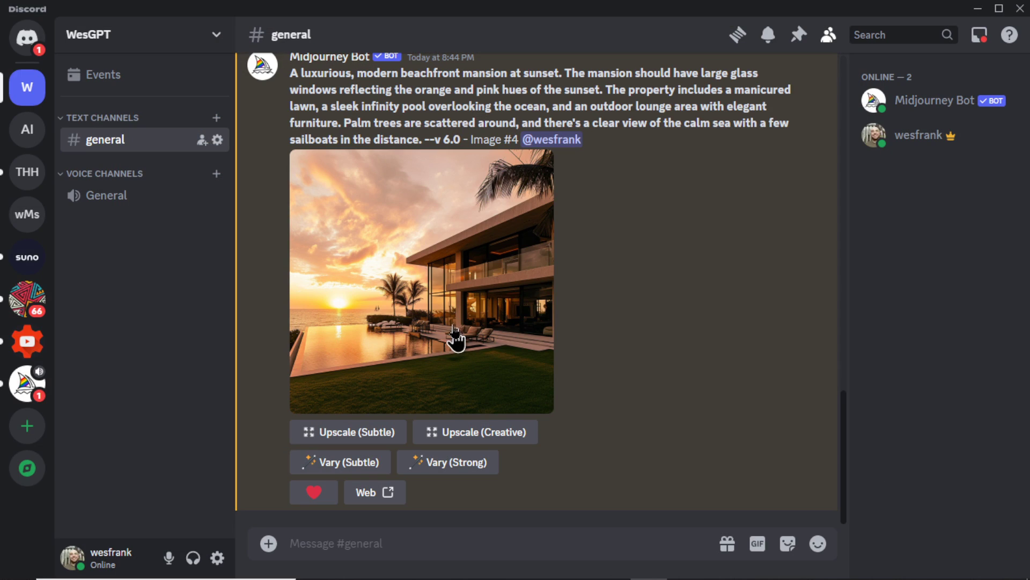
right_click(421, 281)
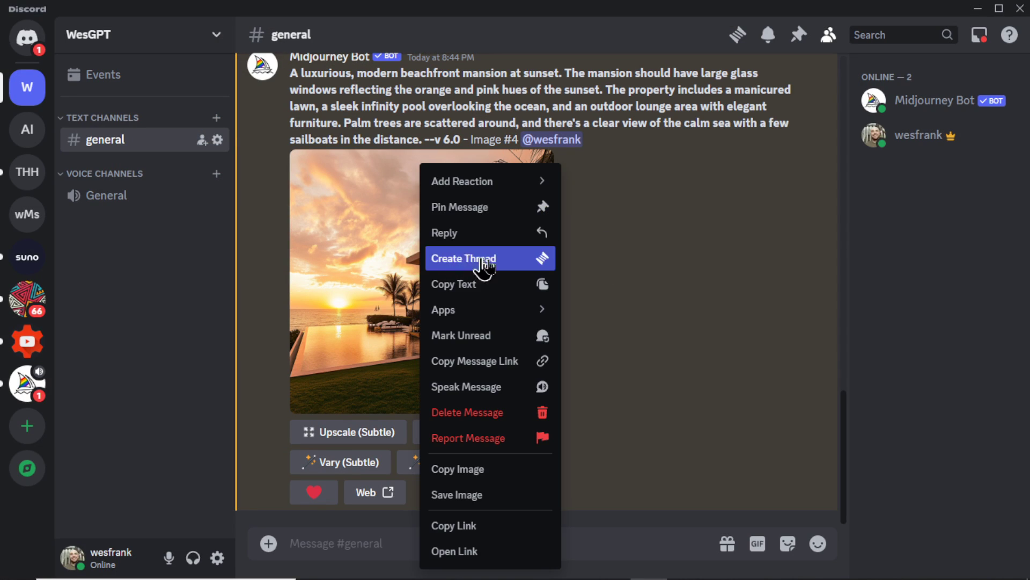
left_click(494, 494)
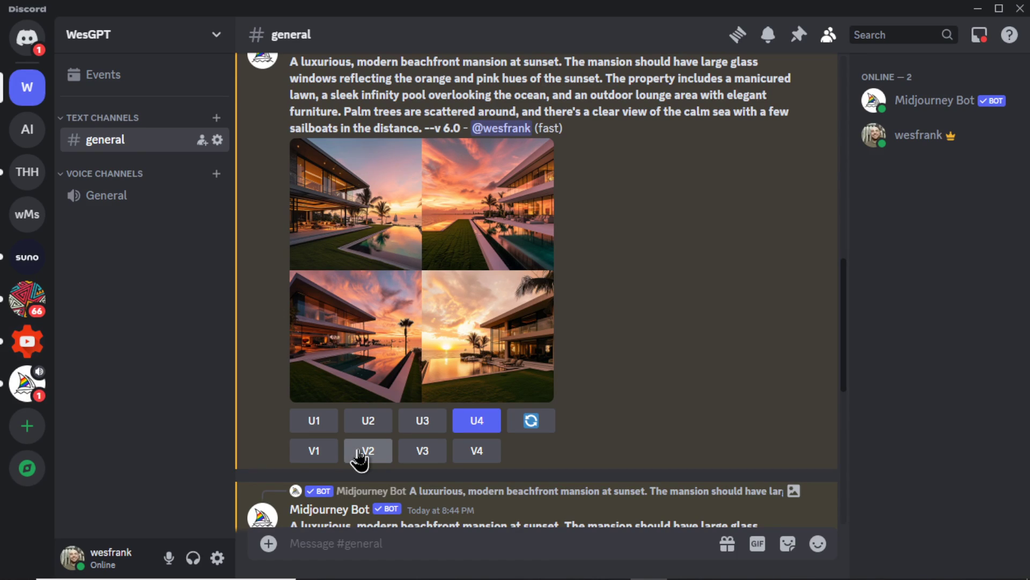
- Inspect the four-mansion grid full-size in the browser, then request variations of image #3
left_click(363, 365)
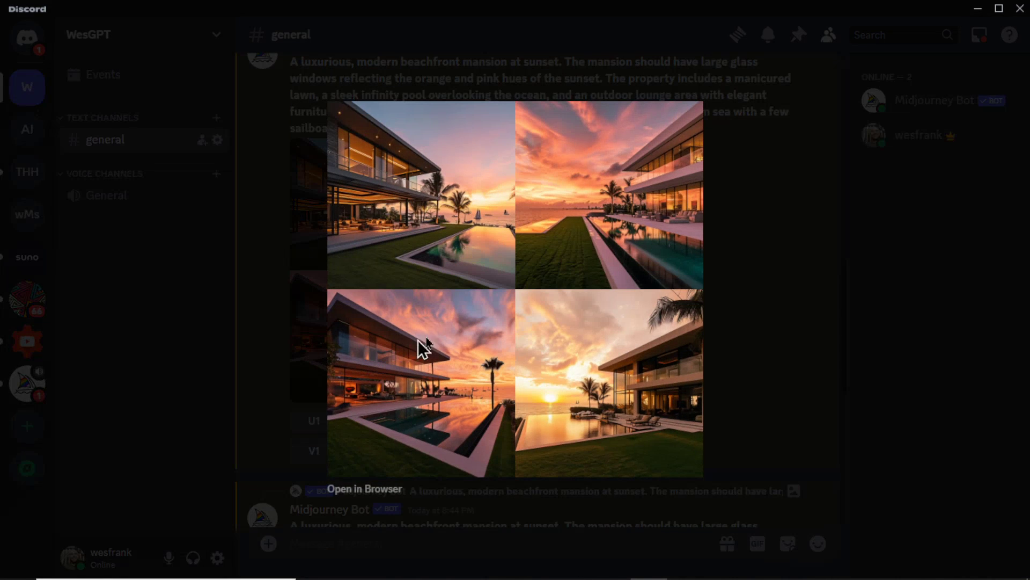
left_click(370, 486)
left_click(409, 456)
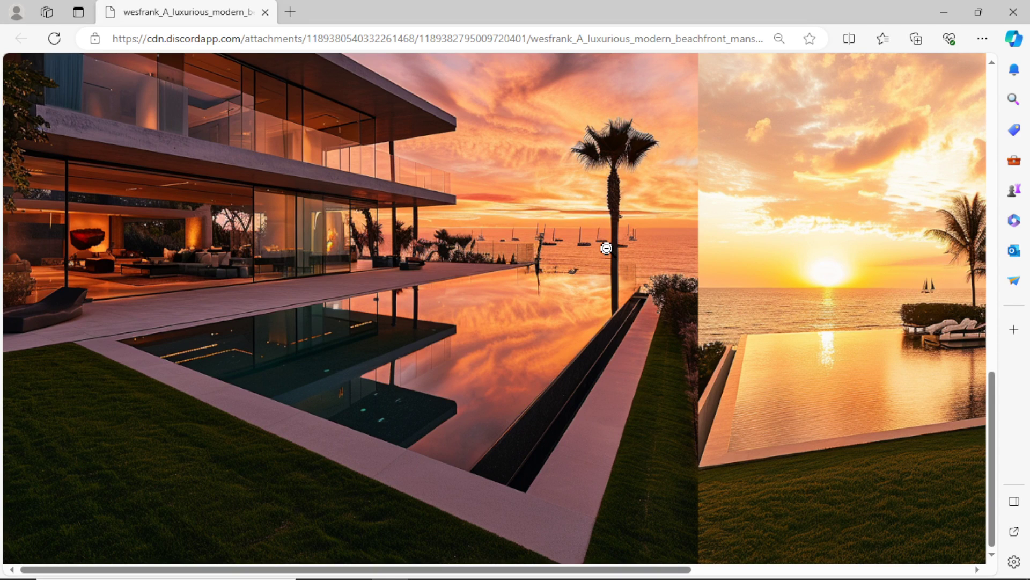
scroll(606, 248, "up", 1)
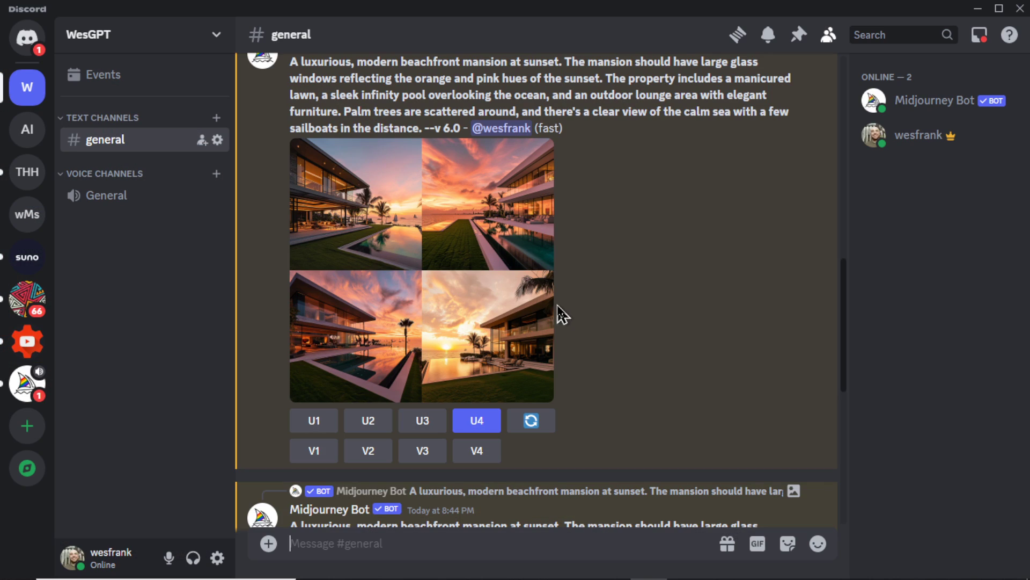
left_click(422, 452)
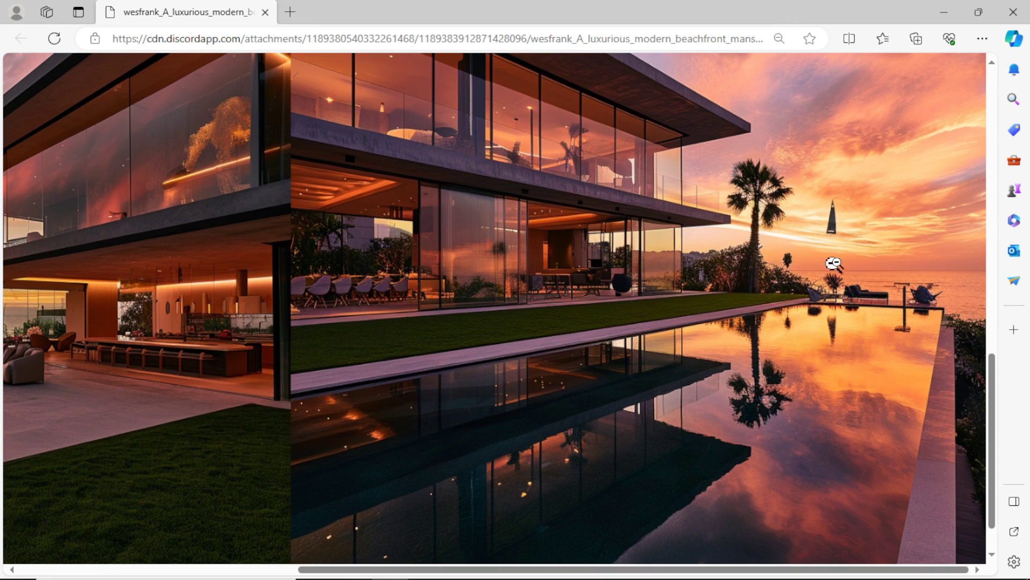
- Zoom into the right side of the strong-variation mansion images and scroll around them
double_click(847, 292)
scroll(846, 258, "up", 10)
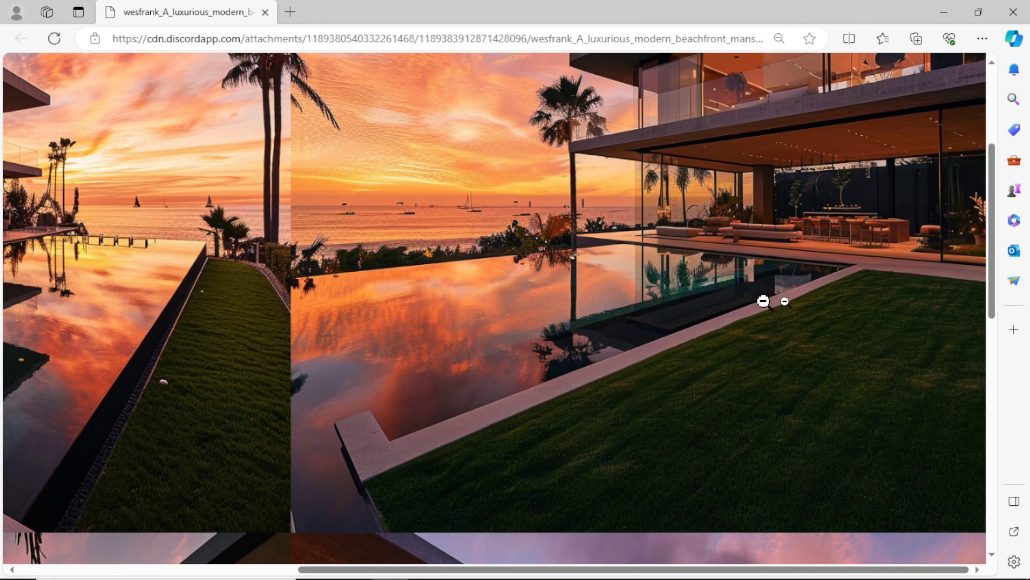
scroll(556, 413, "up", 2)
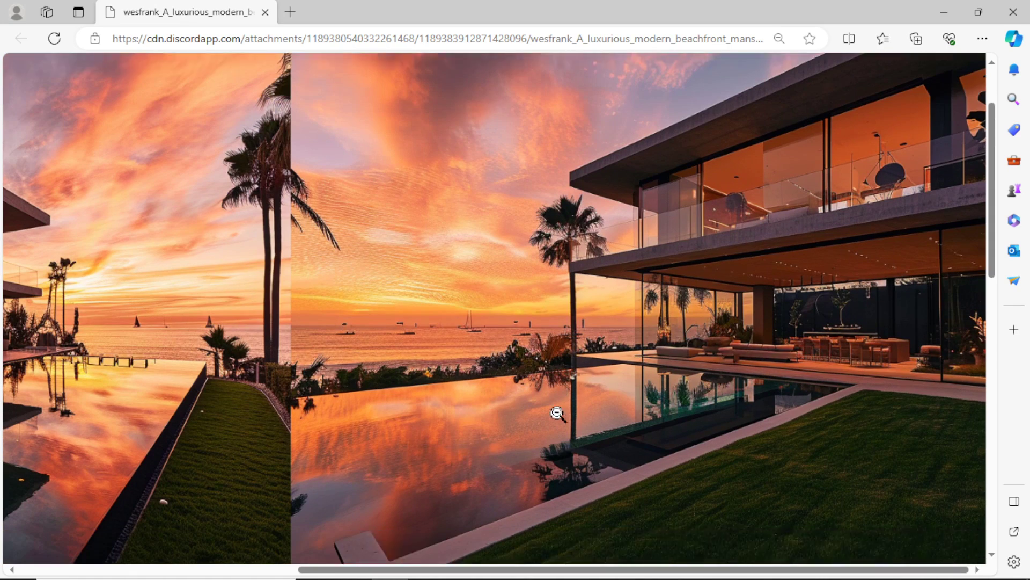
scroll(688, 423, "up", 3)
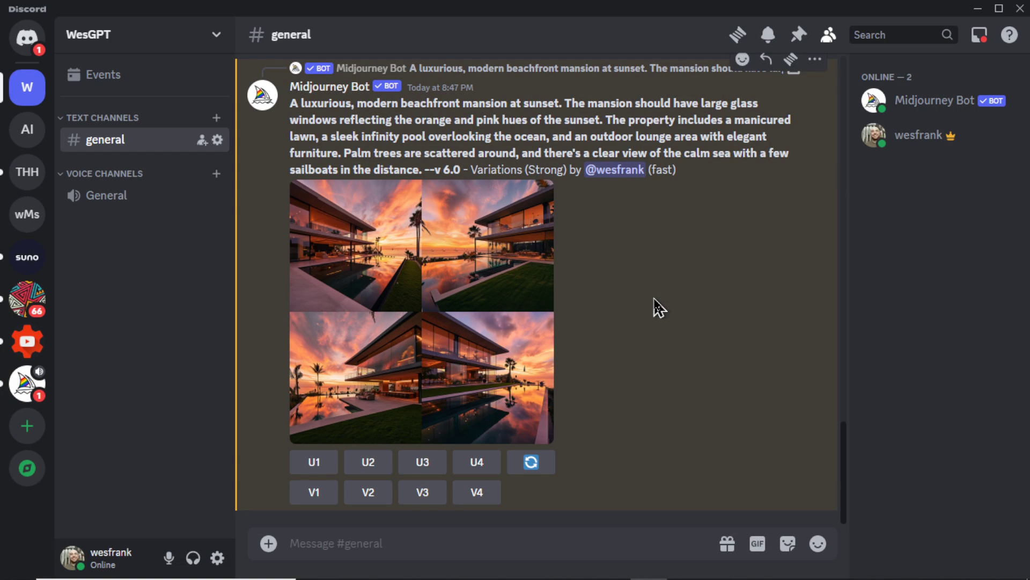
- Send 'A luxurious, modern beachfront mansion at sunset.' alone as a new /imagine prompt
left_click_drag(562, 103, 289, 103)
key("ctrl+c")
left_click(472, 536)
type("/ima")
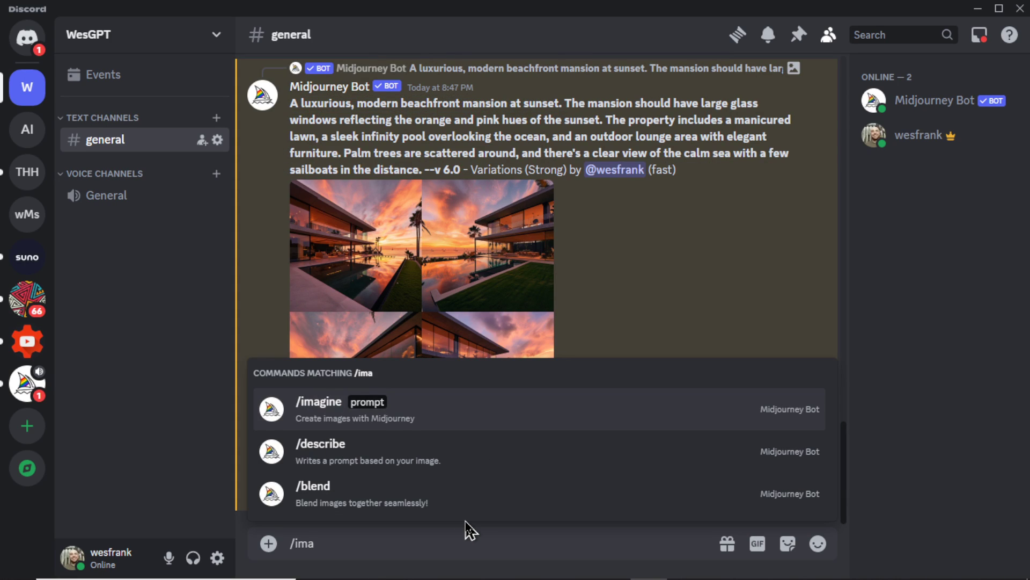
key("Tab")
key("ctrl+v")
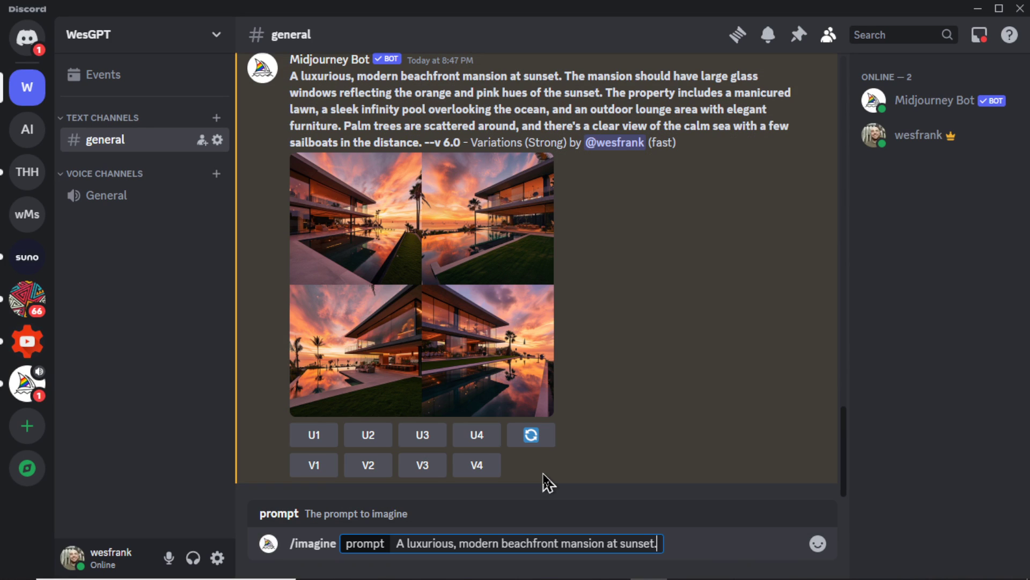
key("Return")
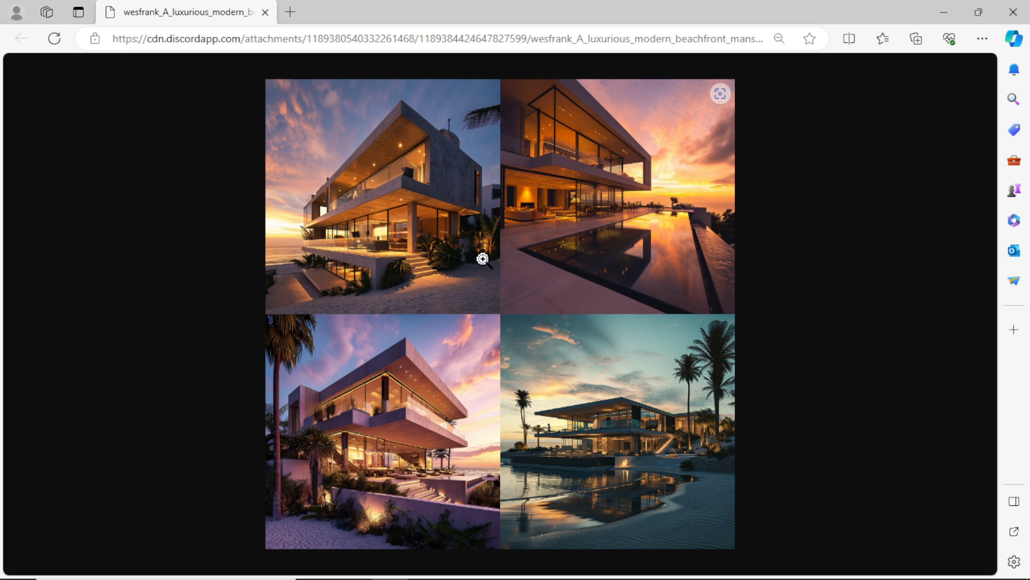
- Zoom the short-prompt mansion grid to full size, scroll through all four images, then refit it
left_click(458, 254)
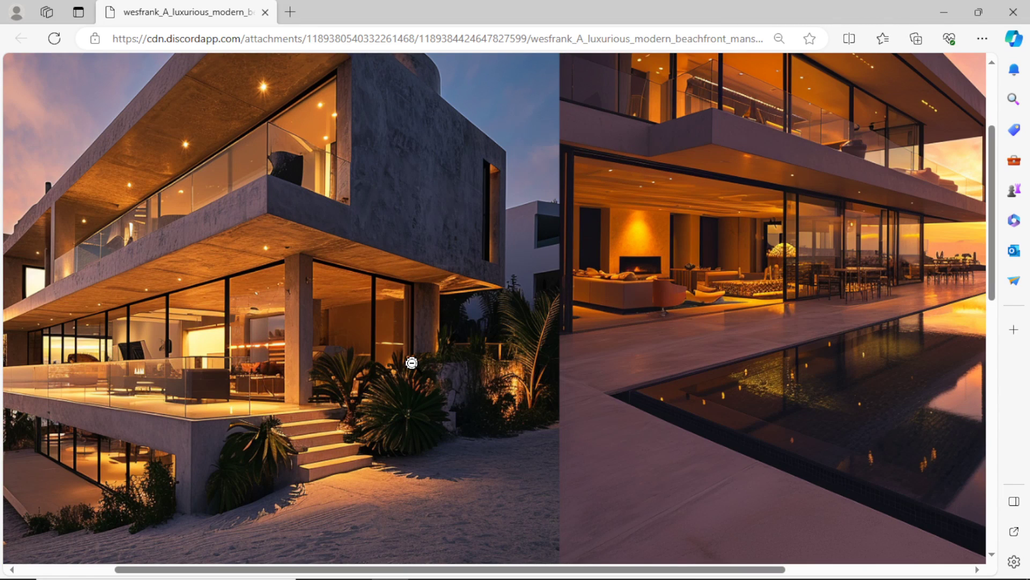
left_click_drag(507, 569, 693, 570)
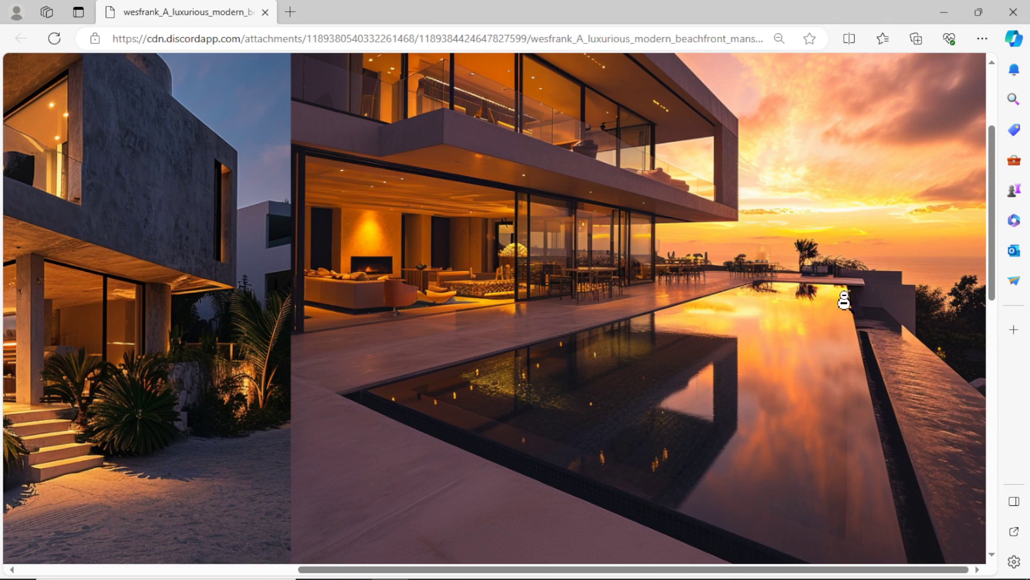
scroll(815, 358, "down", 1)
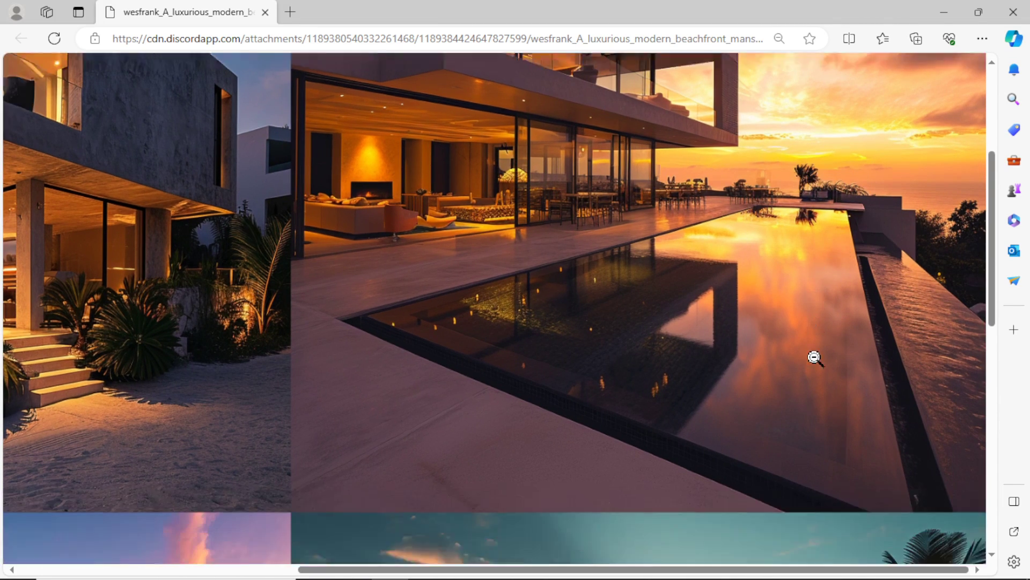
scroll(628, 538, "down", 6)
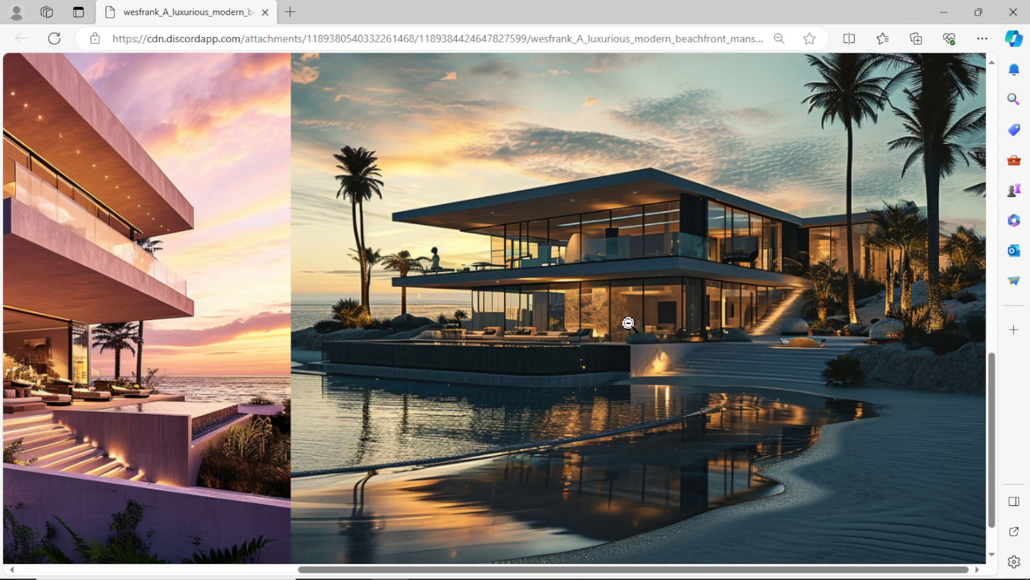
scroll(692, 540, "left", 5)
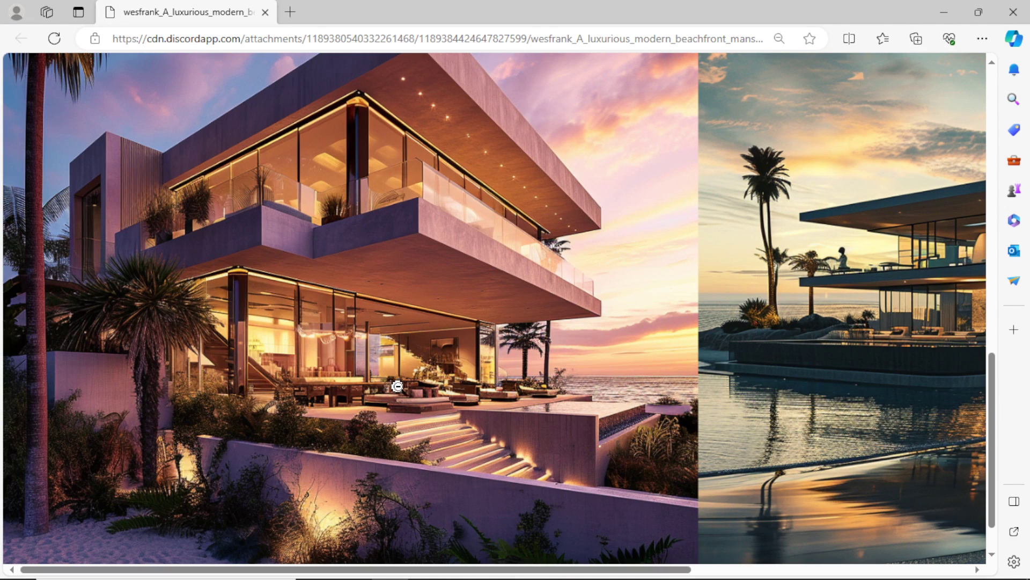
left_click(587, 401)
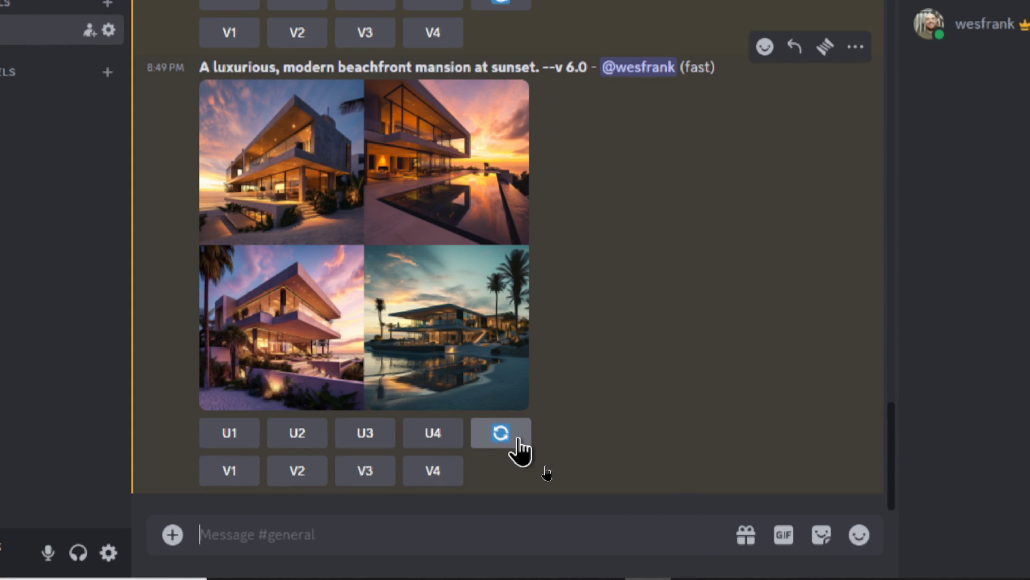
- Reroll the short mansion prompt and preview the fresh four-image grid
left_click(519, 439)
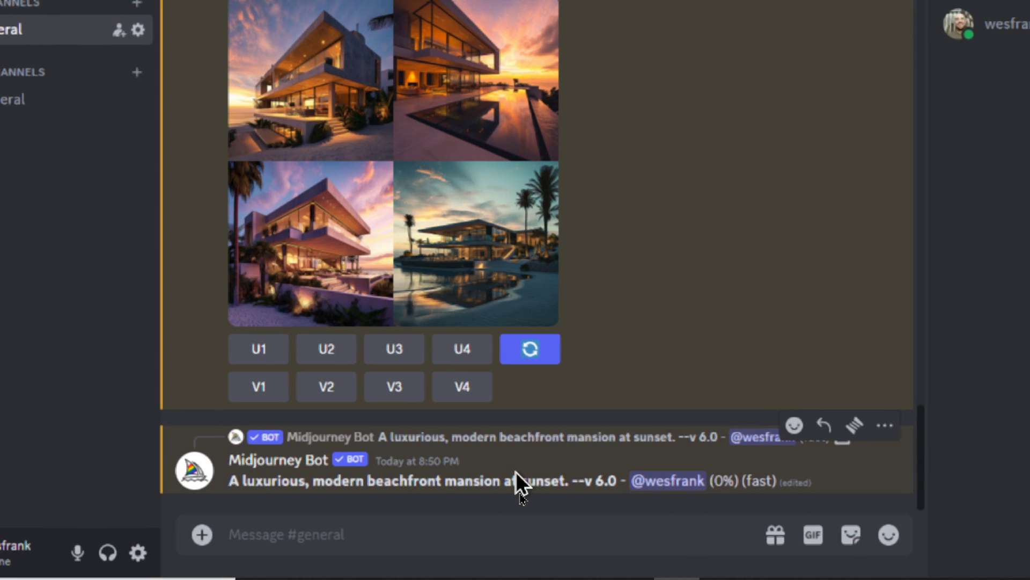
left_click(537, 322)
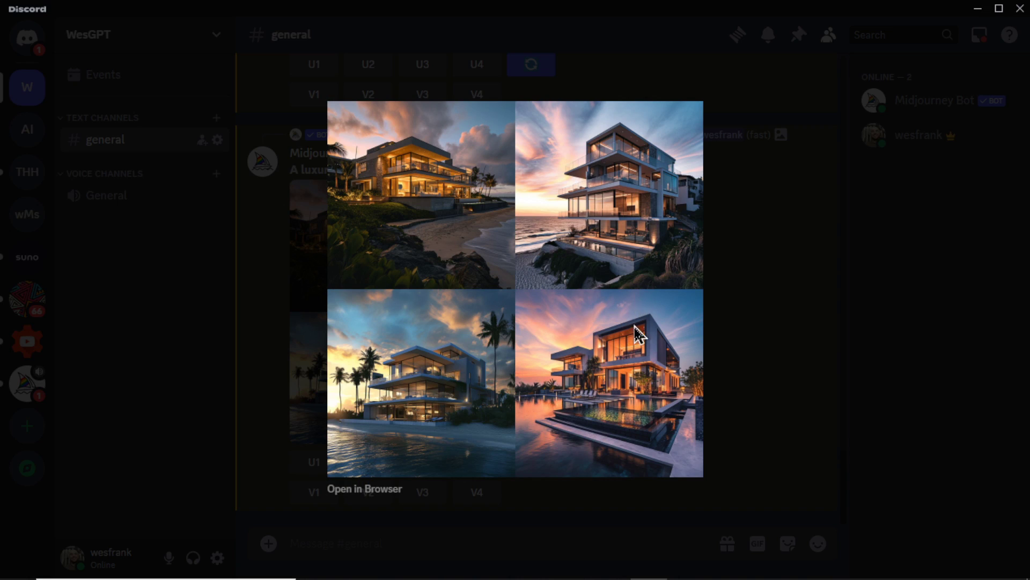
key("Escape")
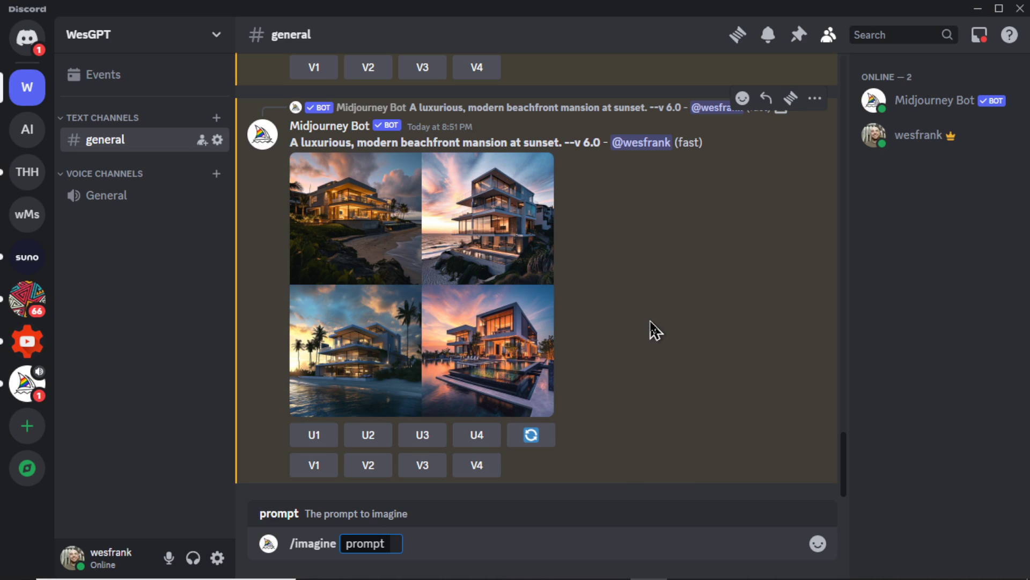
- Paste the 16:9 sticky-note prompt, replace 'Hello World!' with 'WesGPT', and send it
type("a photo of the text \"Hello World!\" written with a marker on a sticky note --ar 16:9")
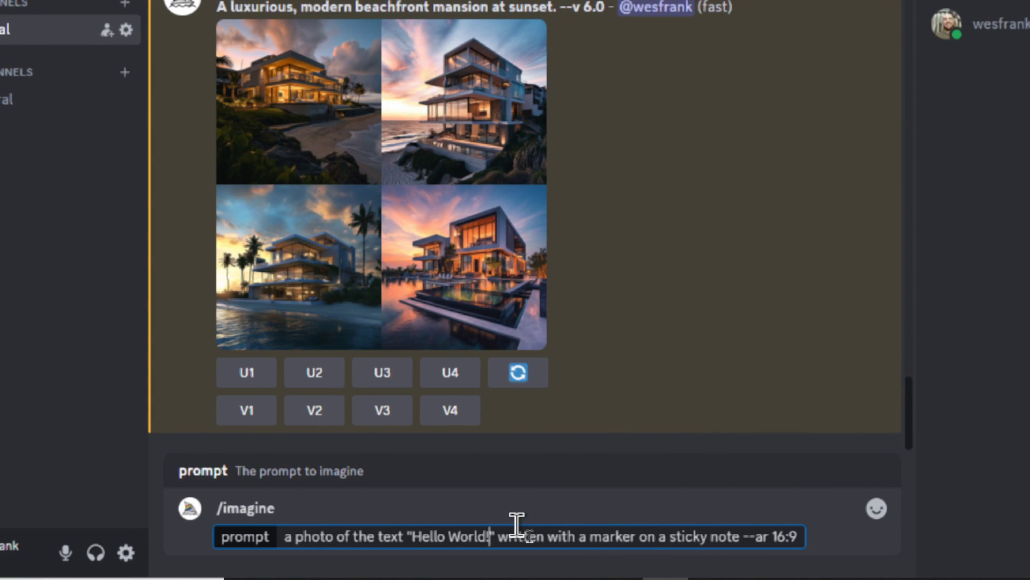
key("BackSpace")
key("BackSpace")
key("BackSpace")
key("BackSpace")
key("BackSpace")
key("BackSpace")
key("BackSpace")
key("BackSpace")
key("BackSpace")
key("BackSpace")
key("BackSpace")
key("BackSpace")
type("WesGPT")
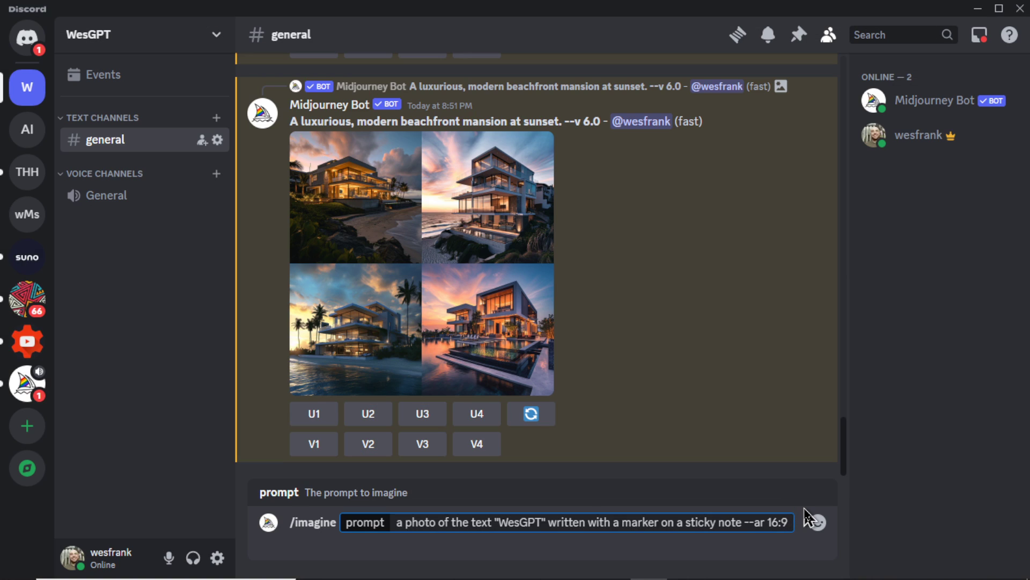
key("Return")
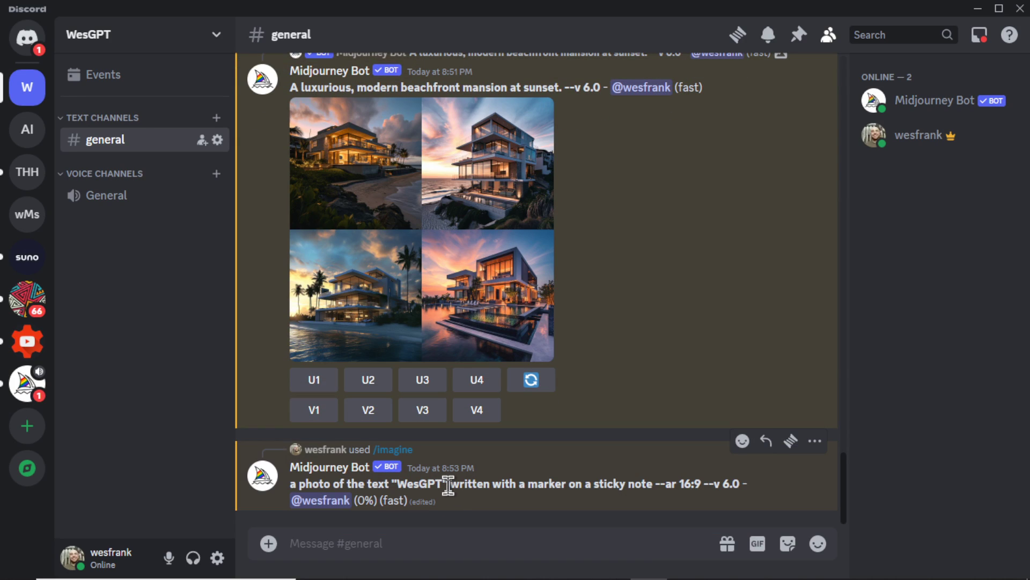
left_click_drag(448, 485, 393, 485)
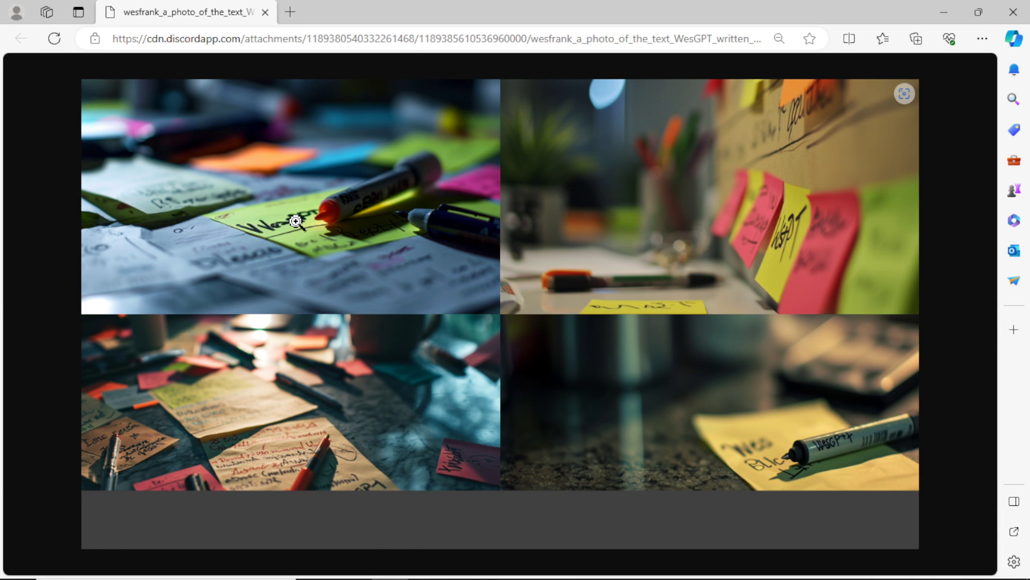
- Zoom into the top-right, bottom-left and bottom-right sticky-note photos, then fit the image back to the window
left_click(296, 222)
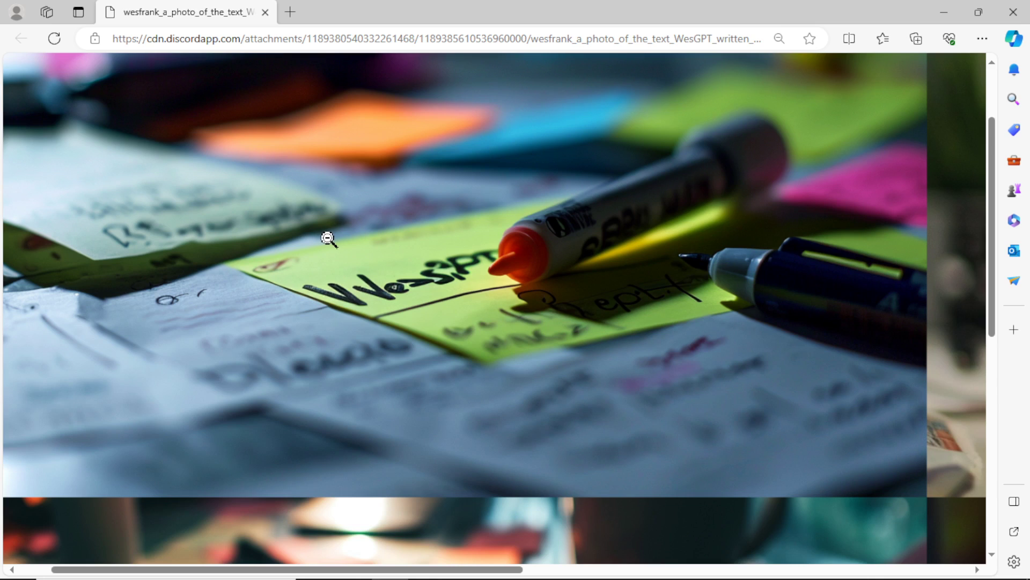
left_click(470, 281)
left_click(792, 252)
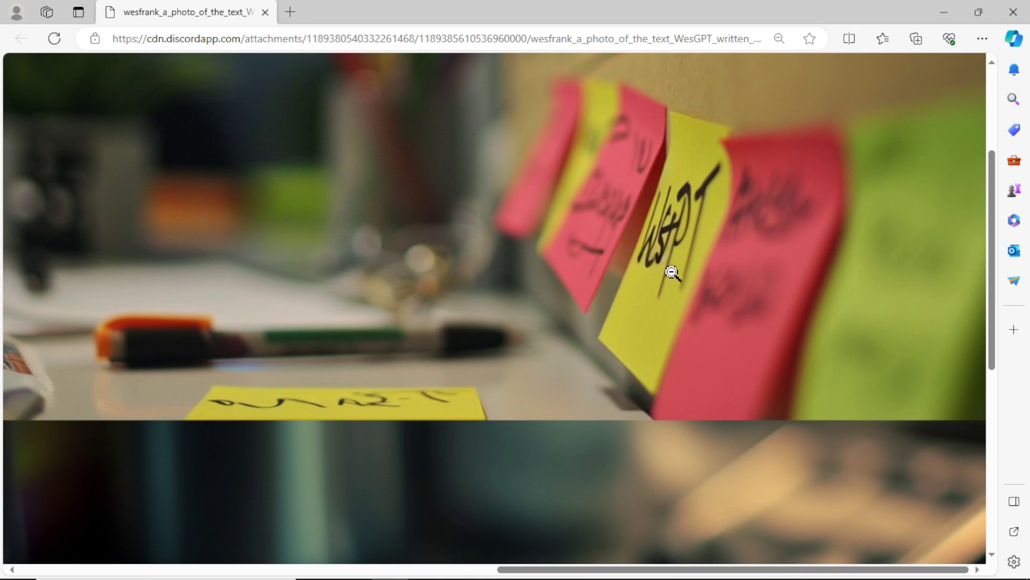
left_click(668, 264)
left_click(378, 391)
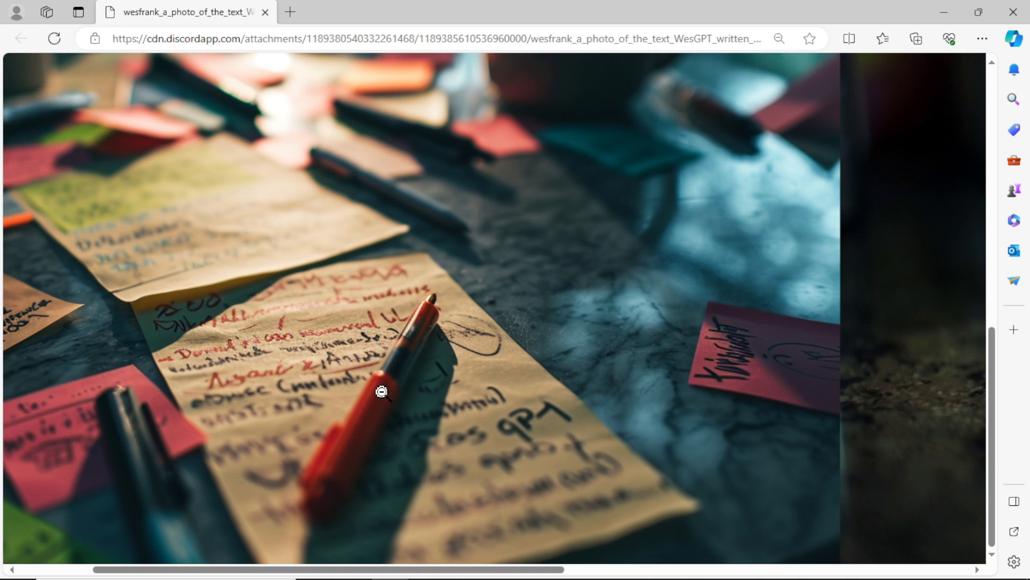
left_click(480, 386)
left_click(821, 395)
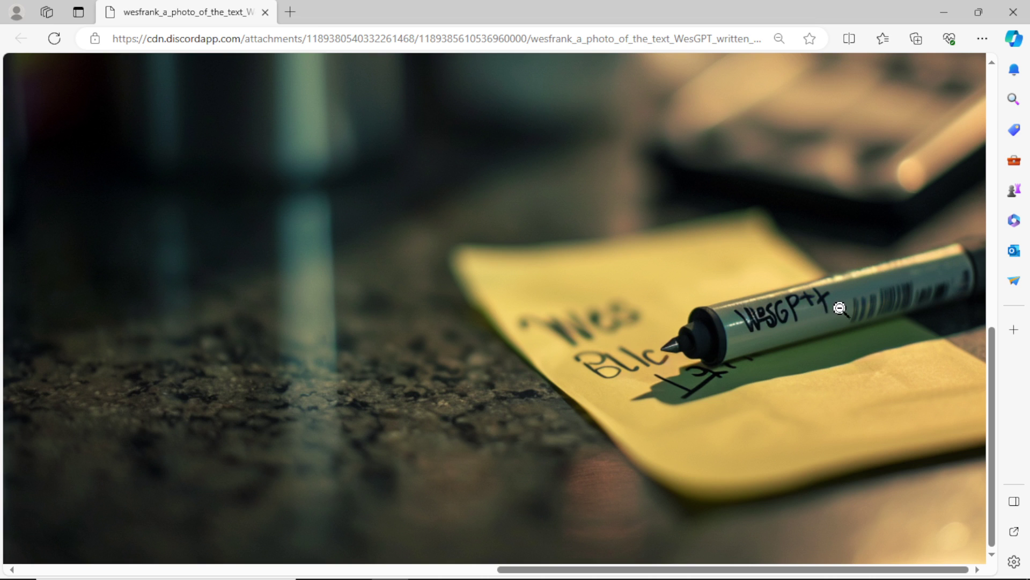
left_click(843, 308)
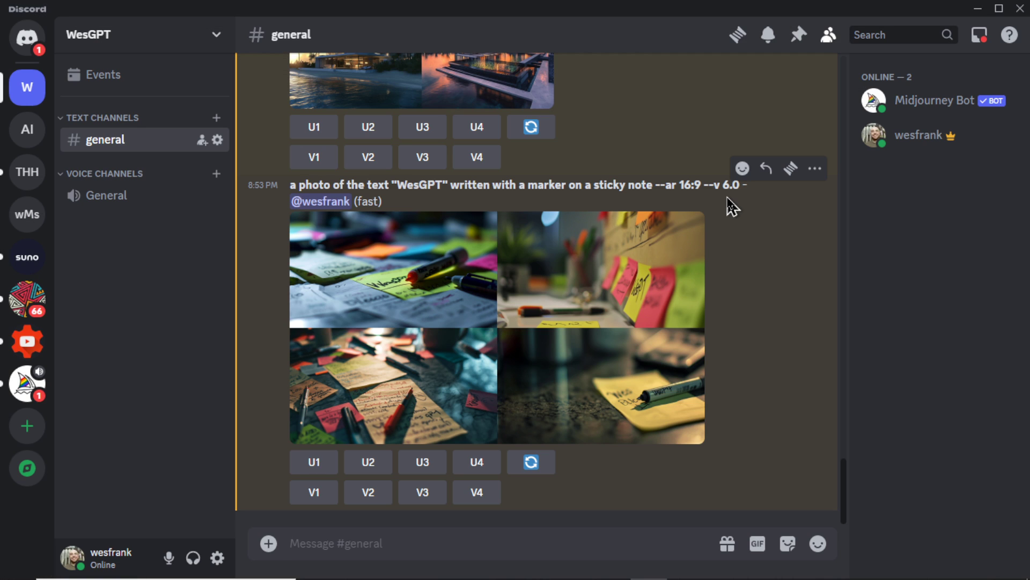
- Enable RAW Mode through /settings and submit the prompt of a scared woman in a movie theater
left_click(571, 543)
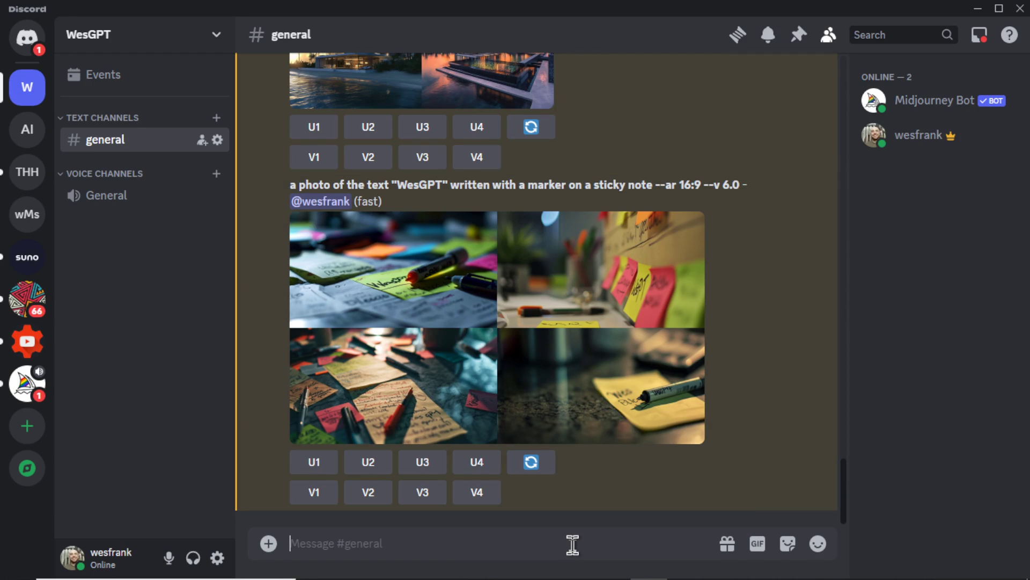
type("/set")
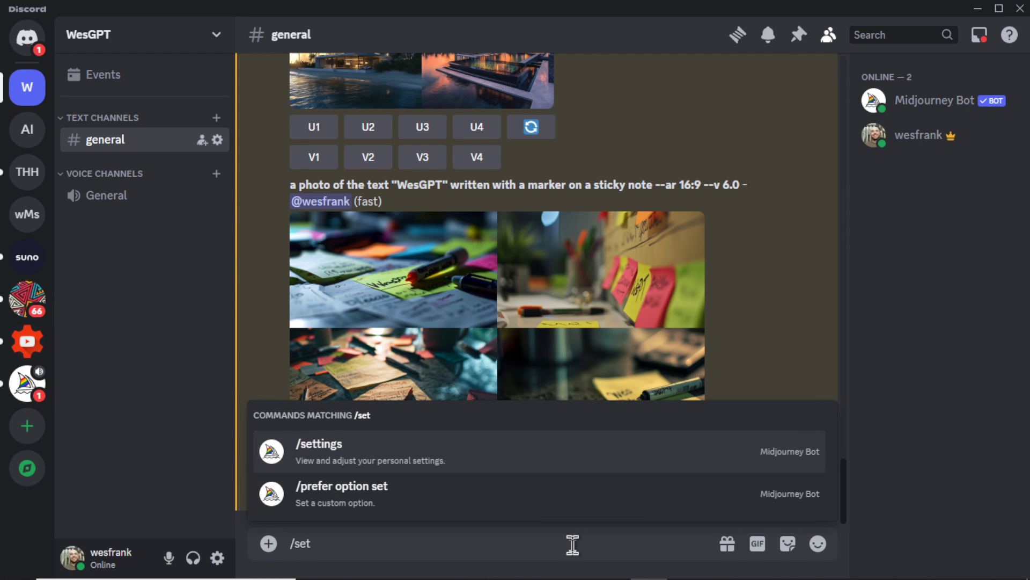
left_click(524, 450)
key("Return")
left_click(344, 391)
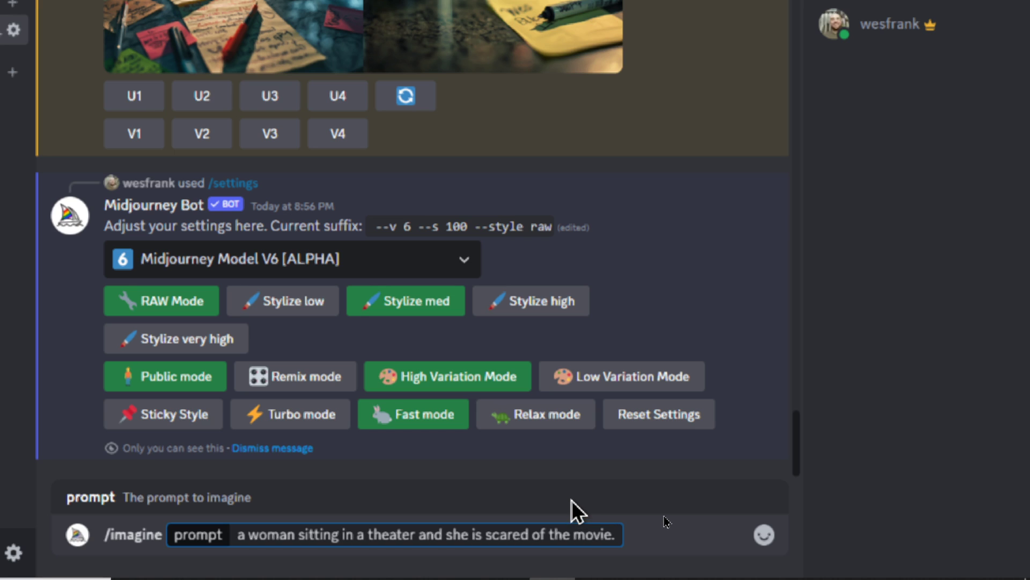
key("Return")
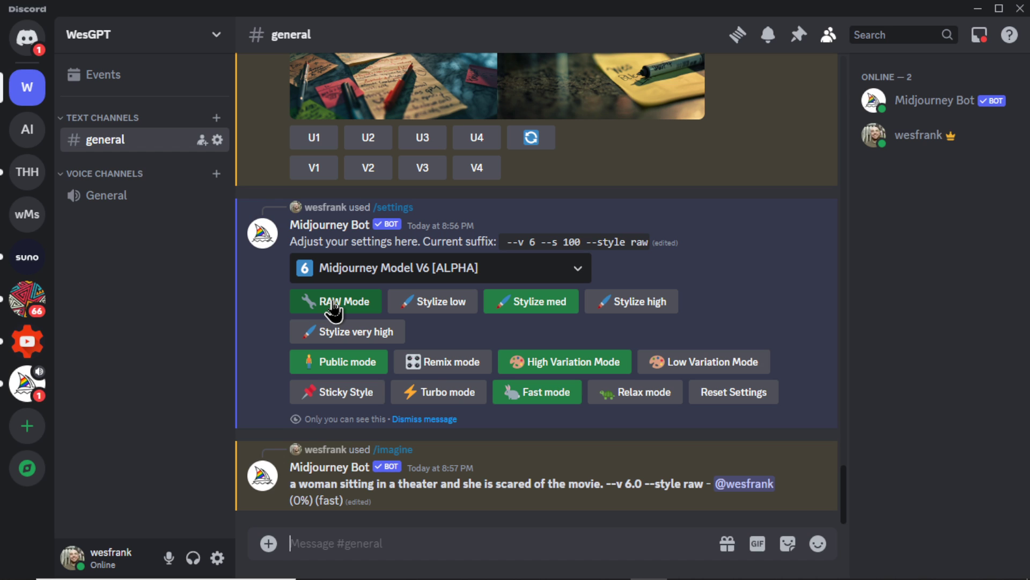
- View the raw theater woman grid at full resolution in Edge, scroll over the faces, then fit it back
left_click(437, 363)
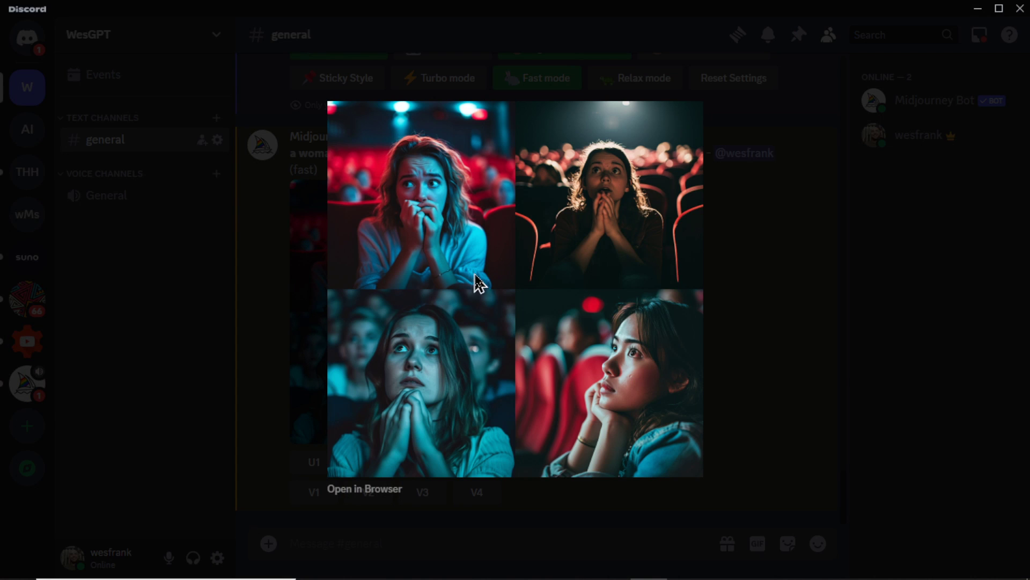
left_click(364, 490)
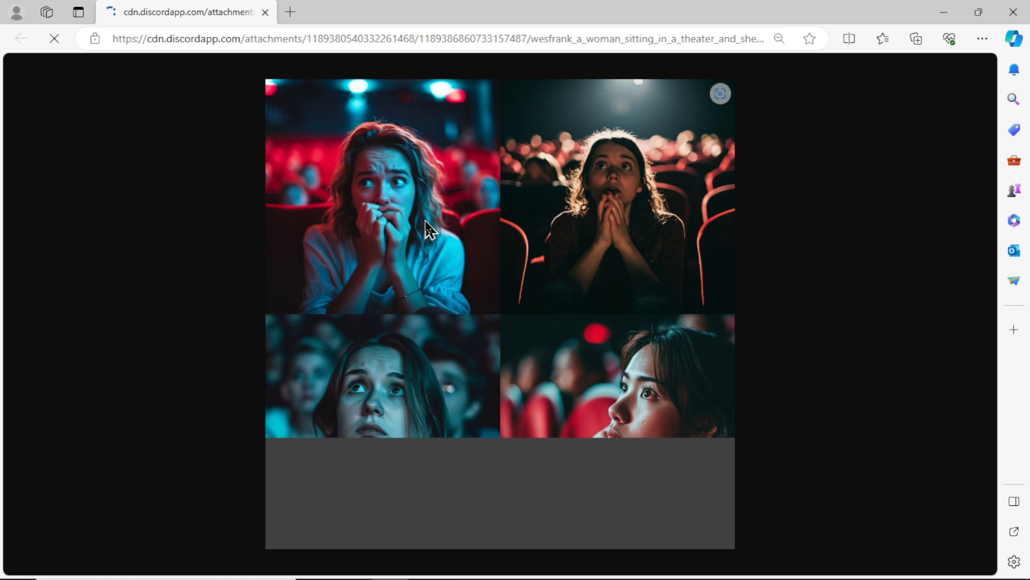
left_click(467, 213)
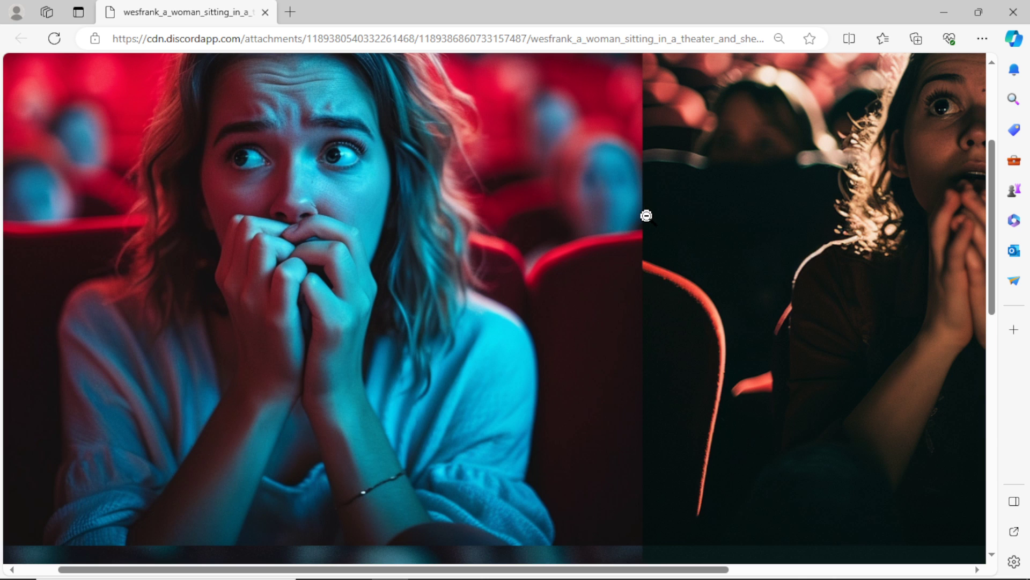
scroll(408, 360, "up", 2)
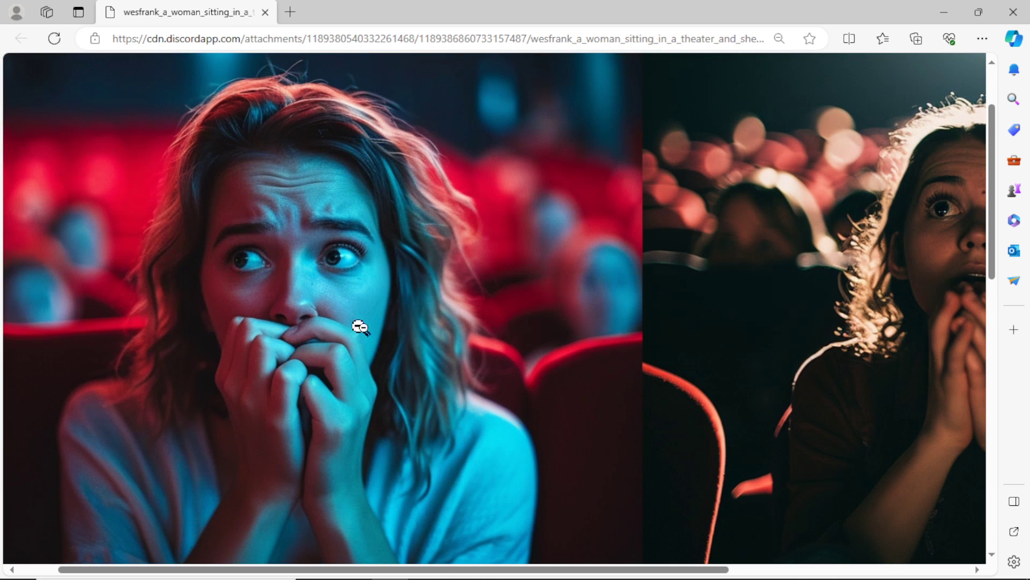
scroll(360, 327, "down", 8)
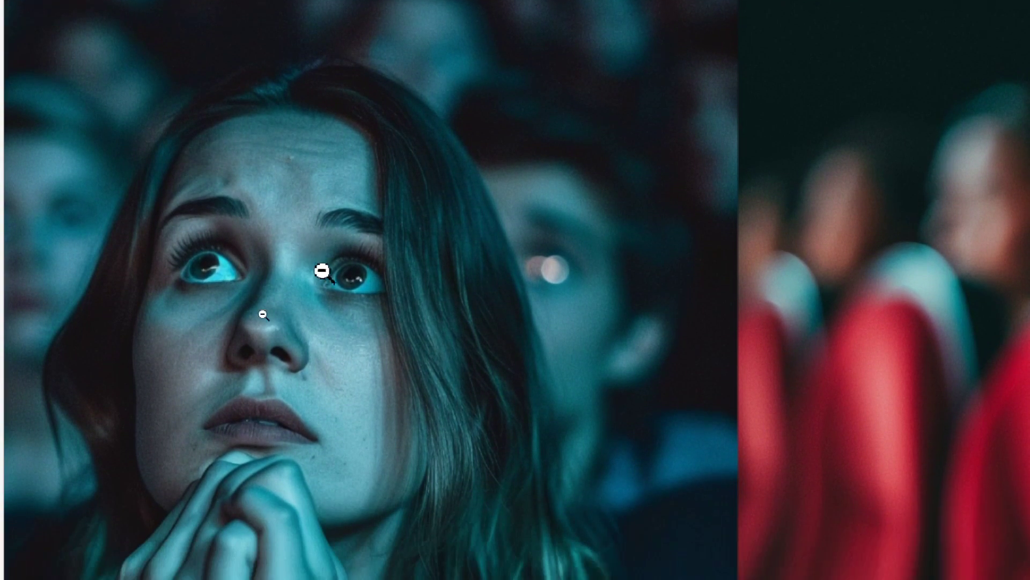
left_click(299, 272)
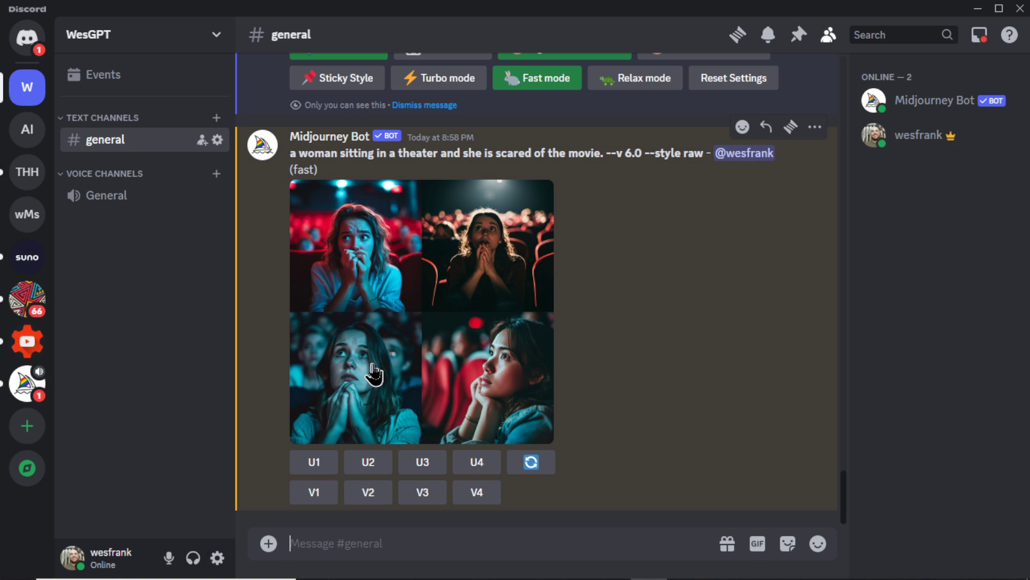
- Turn on Remix mode in Midjourney's /settings
type("/set")
left_click(294, 461)
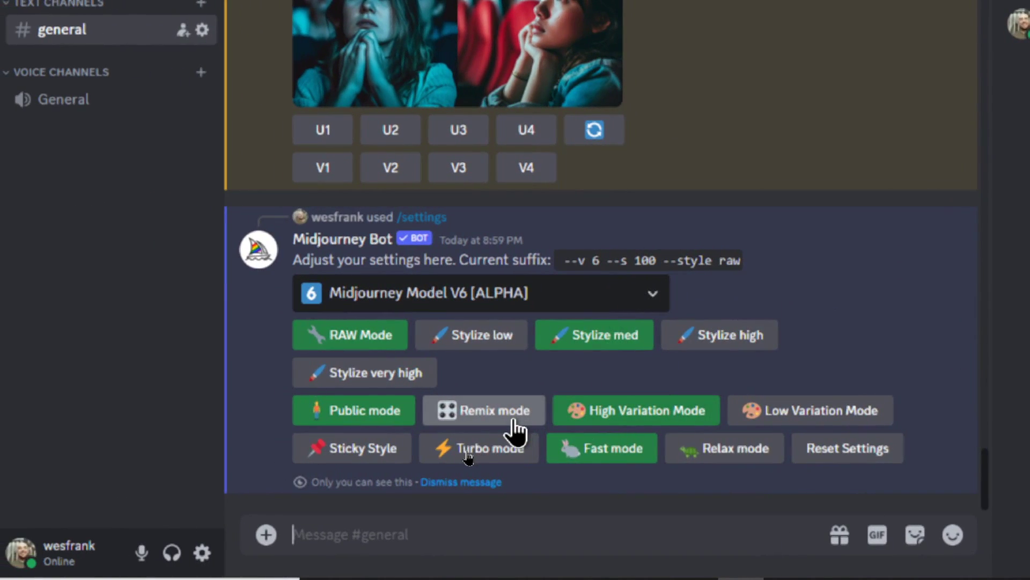
left_click(514, 424)
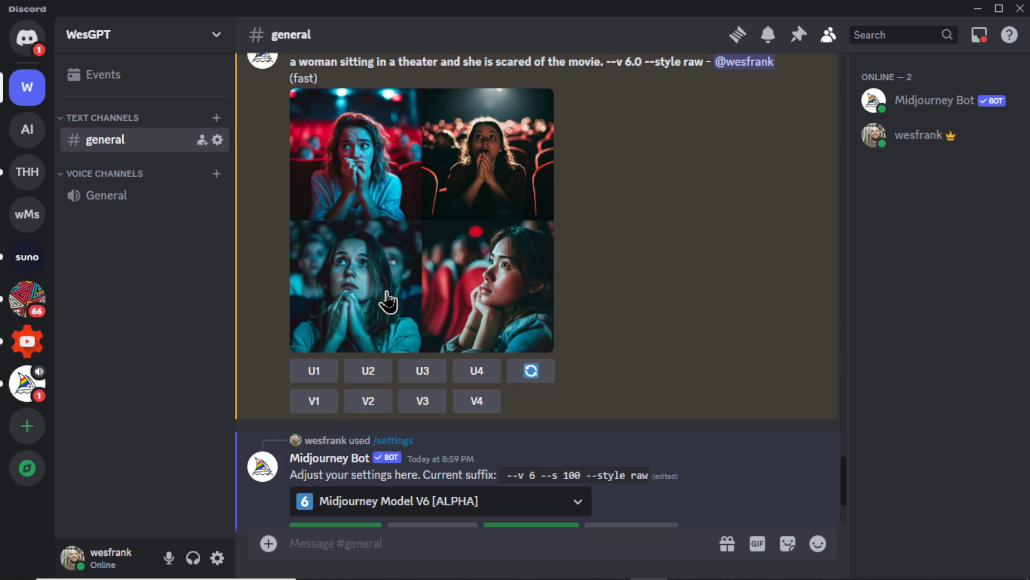
- Remix the third theater image (V3), prepending 'flat 2D style illustration of' to the prompt
left_click(432, 407)
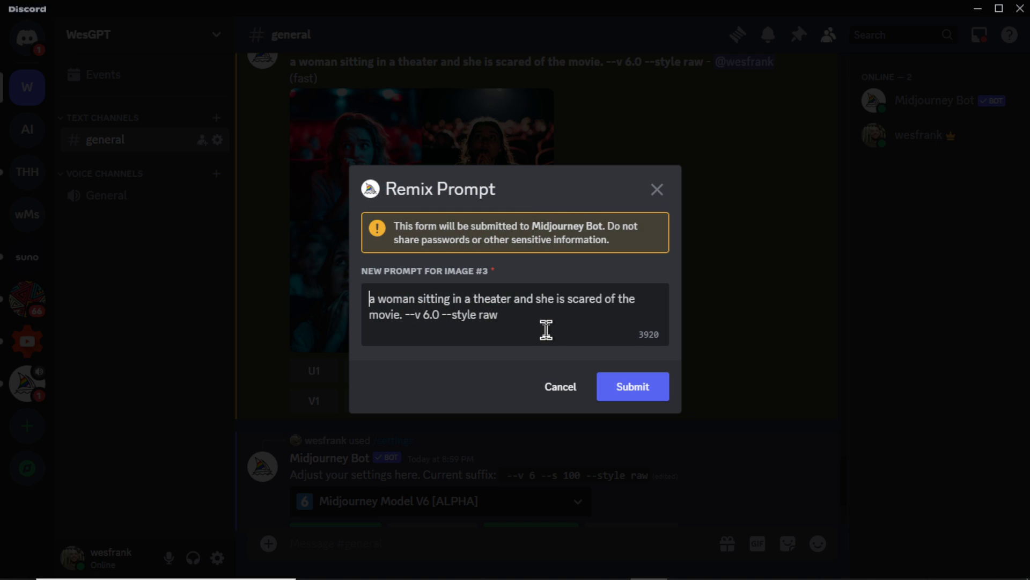
type("flat 2D style illustration of")
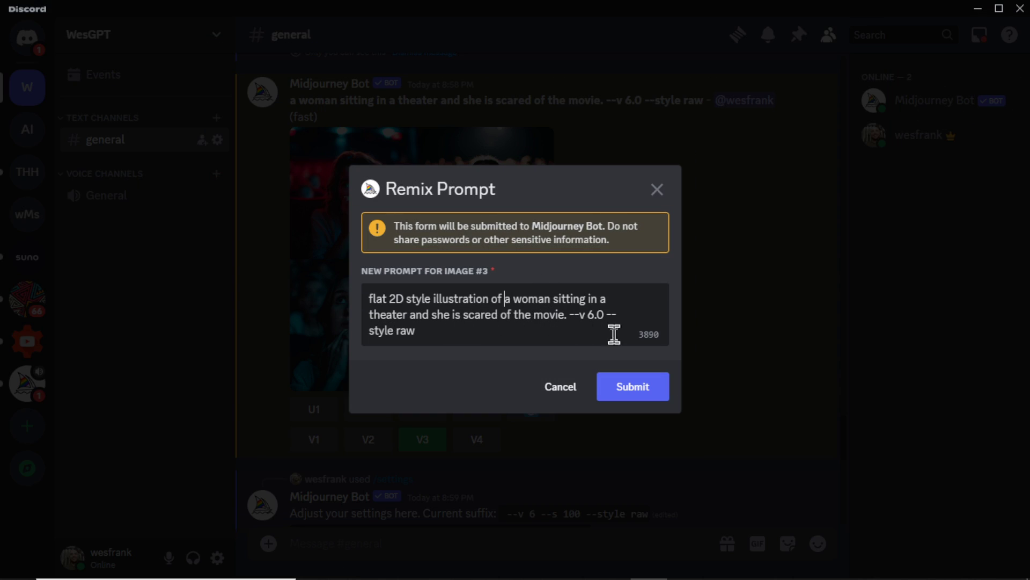
left_click(654, 396)
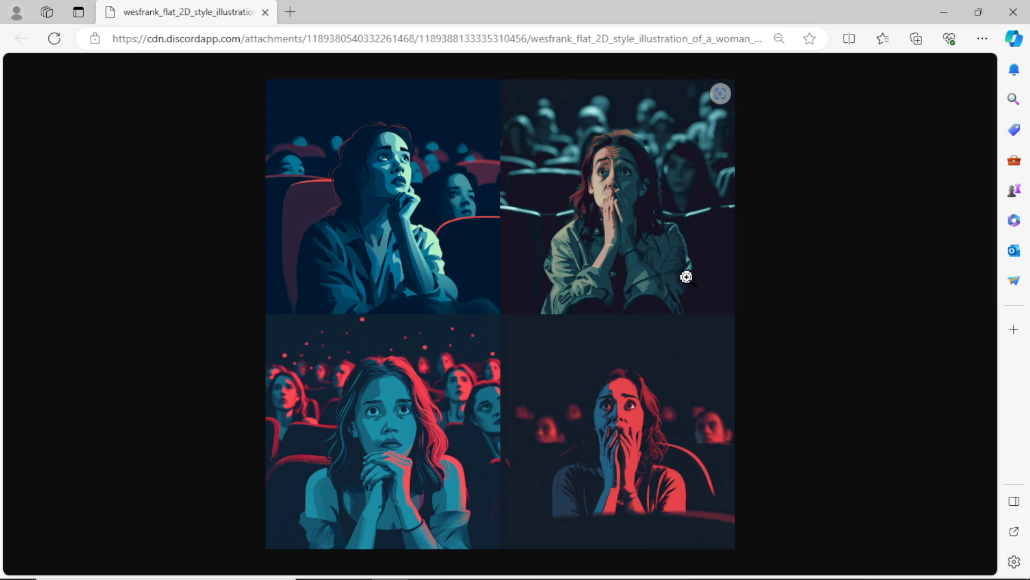
- Zoom in and out of the flat 2D theater grid in Edge, scrolling between panels
left_click(412, 221)
scroll(595, 257, "up", 1)
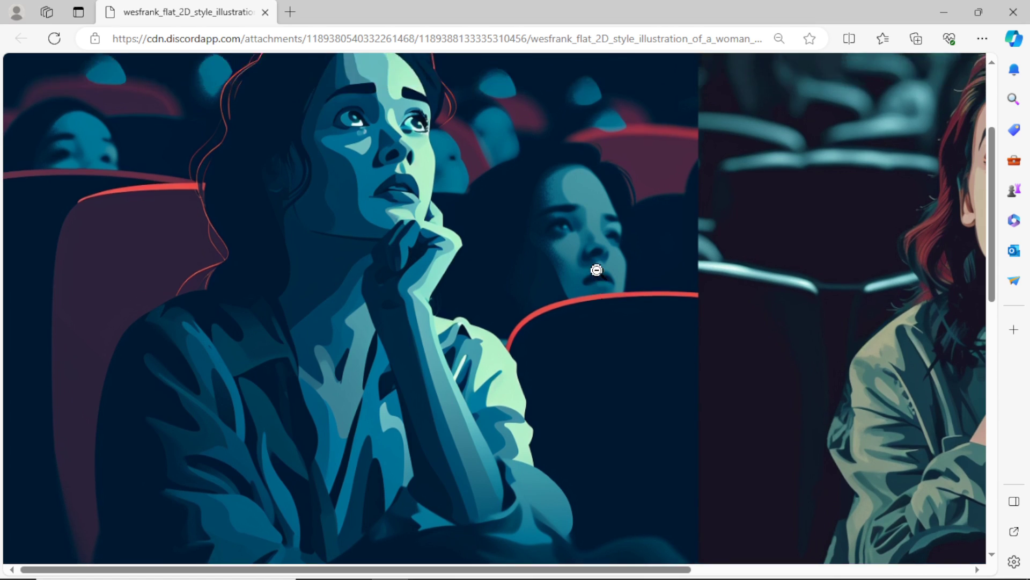
left_click(596, 269)
left_click(410, 483)
scroll(429, 381, "up", 1)
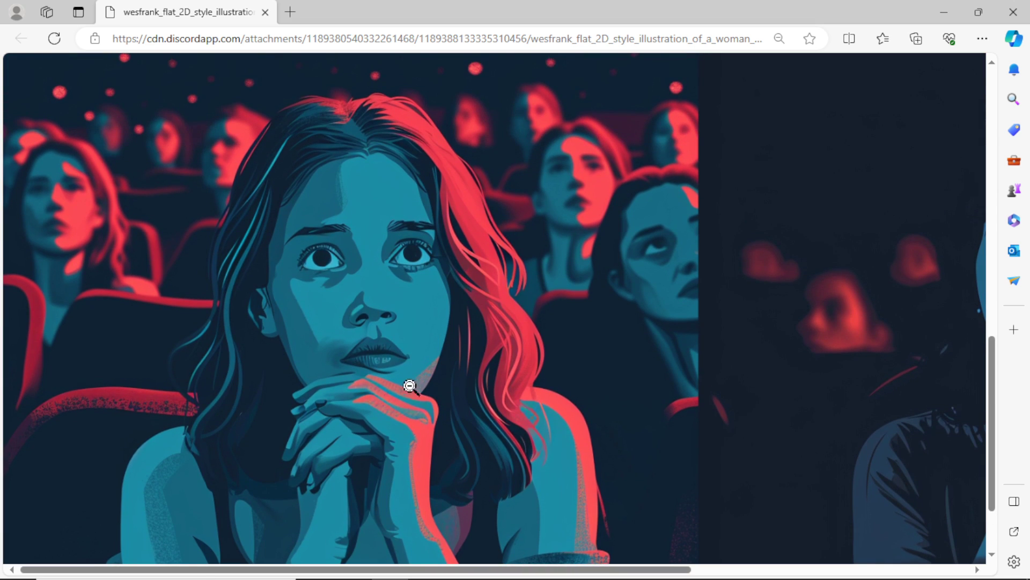
left_click(424, 384)
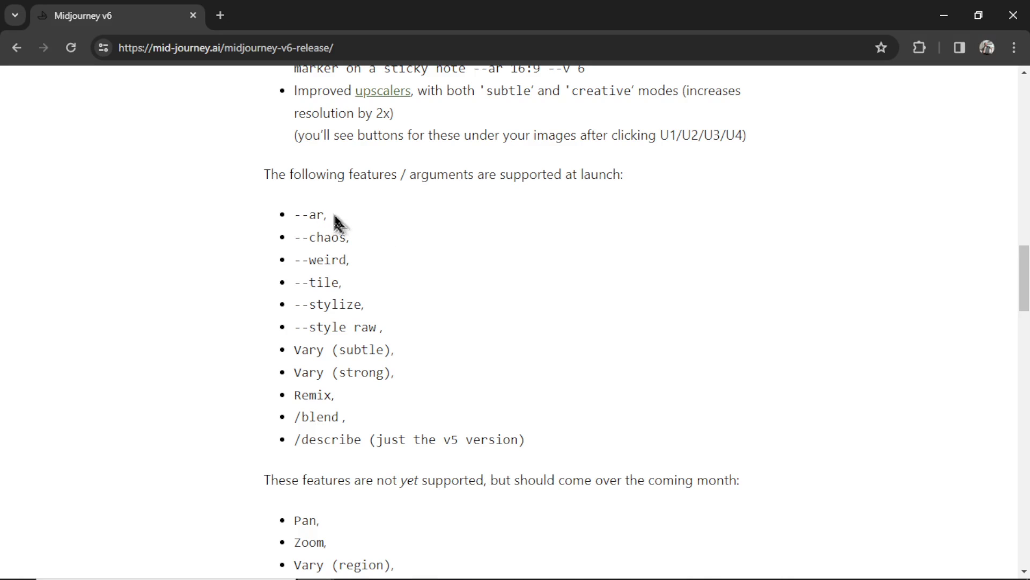
left_click_drag(328, 216, 294, 215)
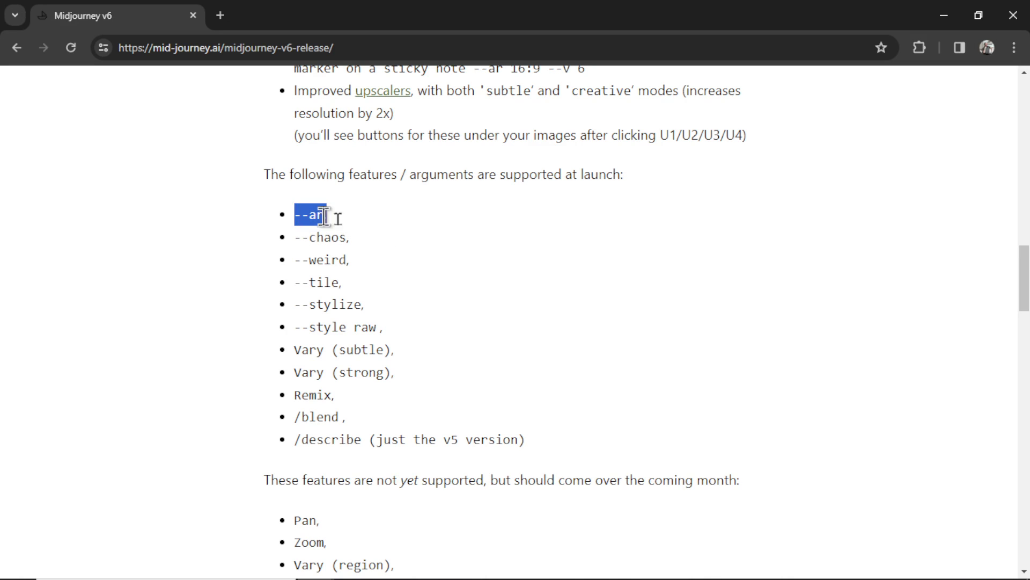
left_click(402, 264)
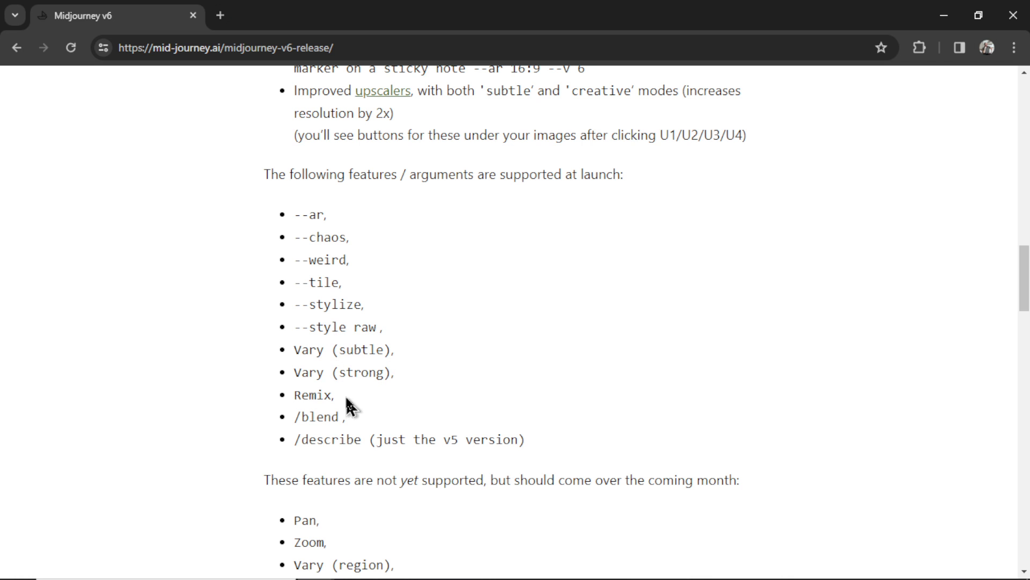
left_click_drag(338, 397, 297, 392)
scroll(376, 371, "down", 1)
left_click_drag(348, 372, 295, 368)
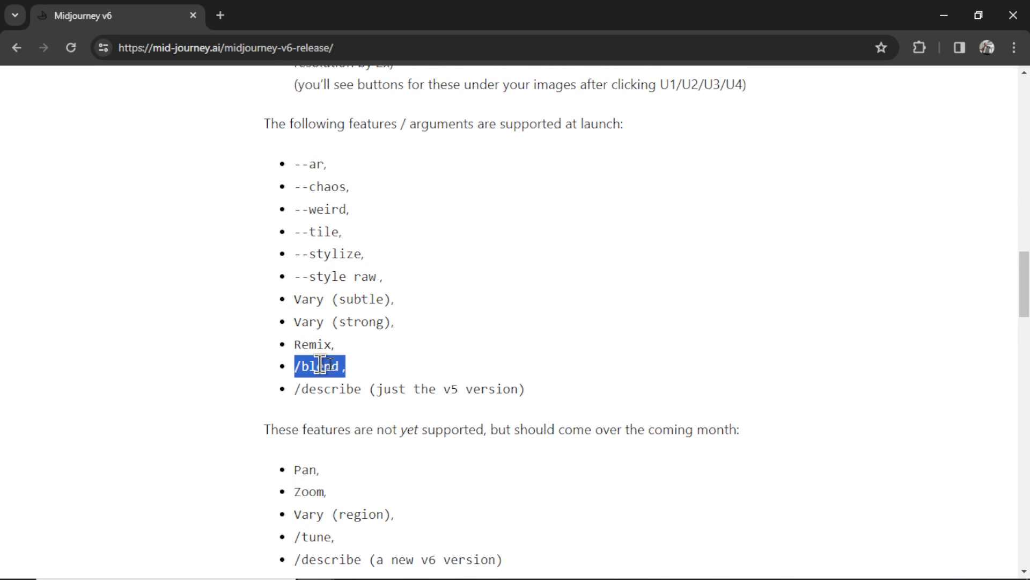
left_click(361, 373)
left_click_drag(362, 389, 295, 390)
left_click(404, 388)
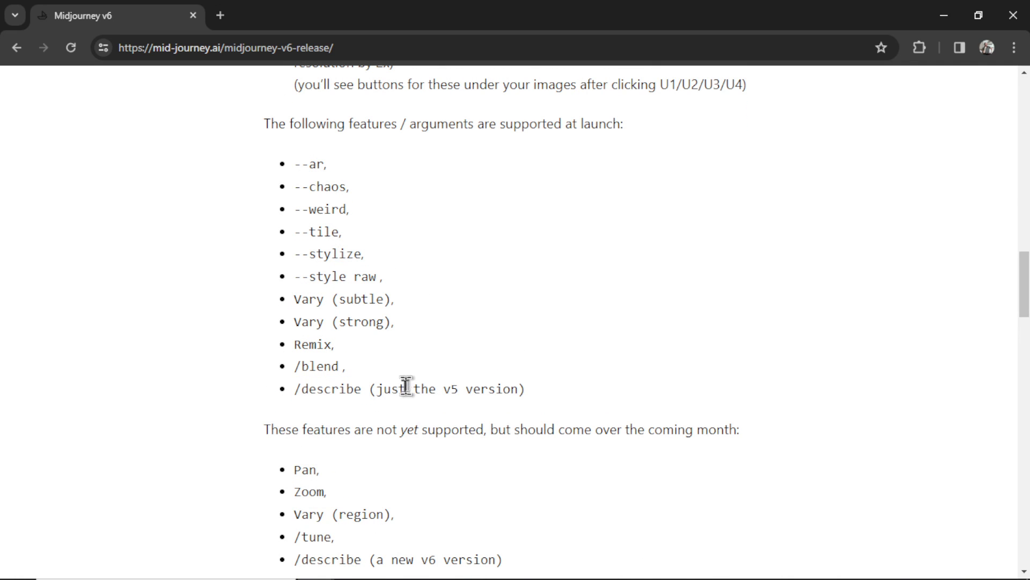
left_click_drag(377, 388, 526, 388)
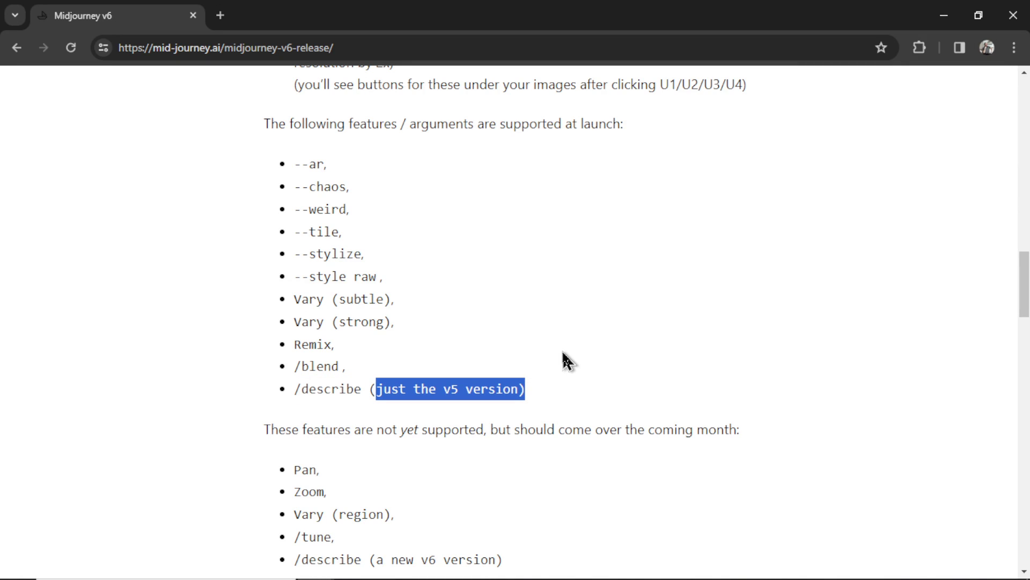
left_click(568, 361)
scroll(718, 288, "up", 1)
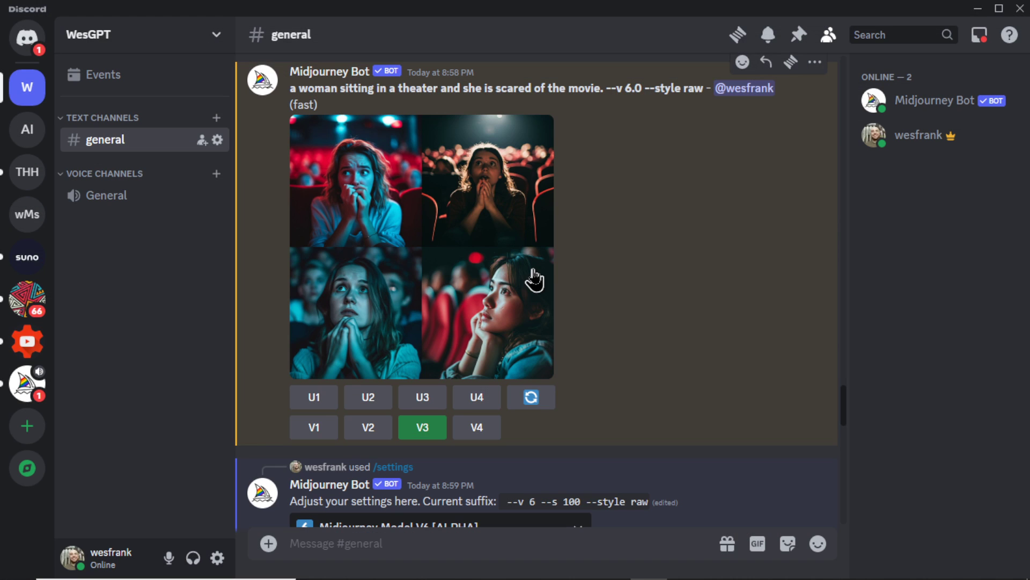
- Open the original raw theater grid in a new Edge tab, zoom to the fourth image, then fit it back
left_click(533, 276)
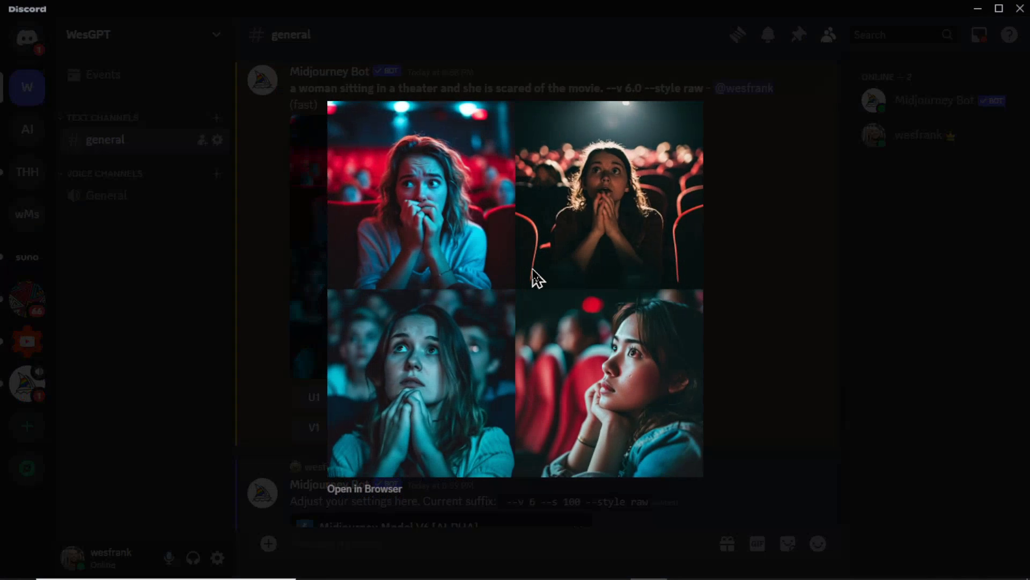
left_click(365, 488)
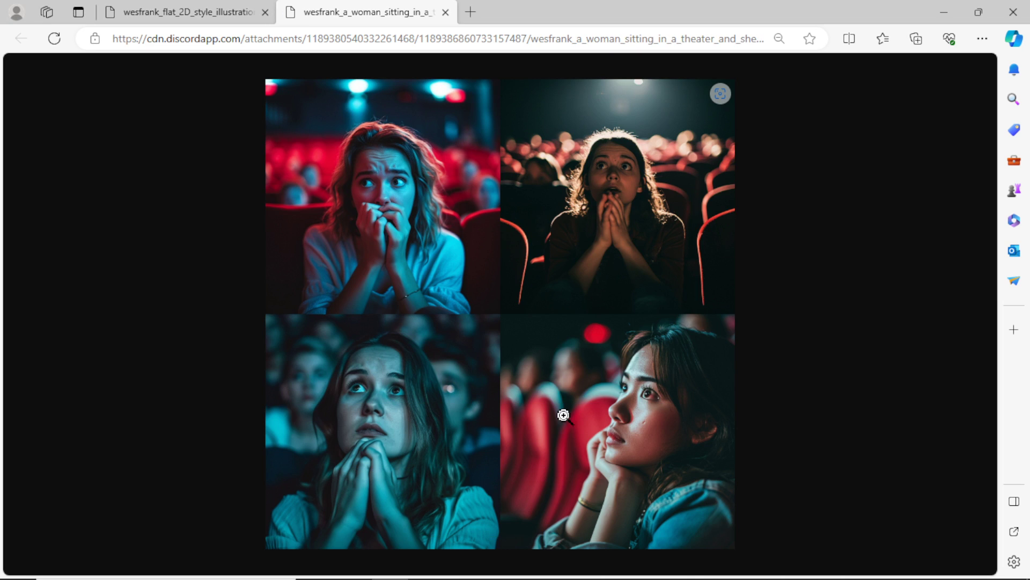
left_click(560, 417)
scroll(627, 362, "up", 2)
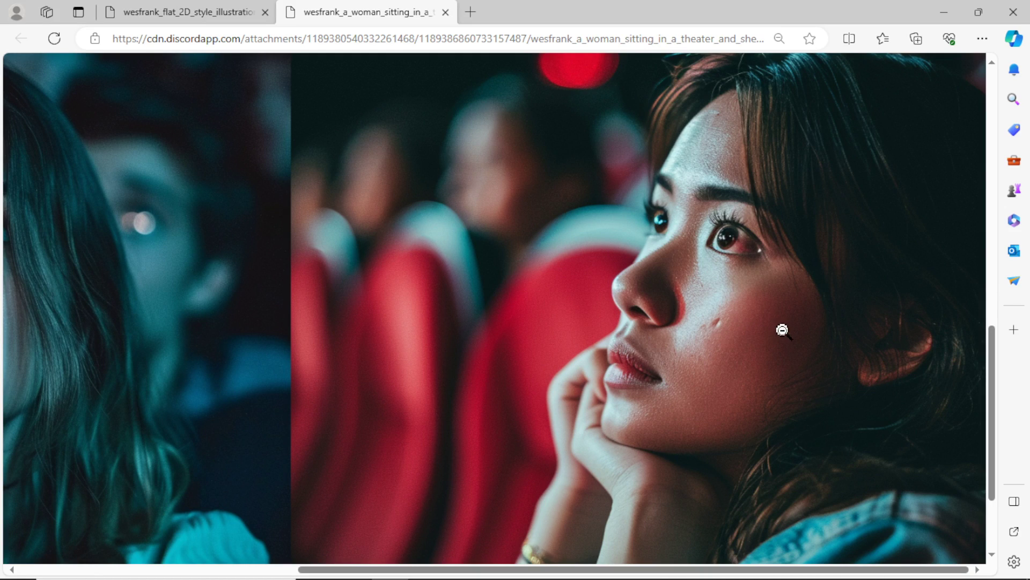
scroll(791, 346, "up", 3)
left_click(659, 358)
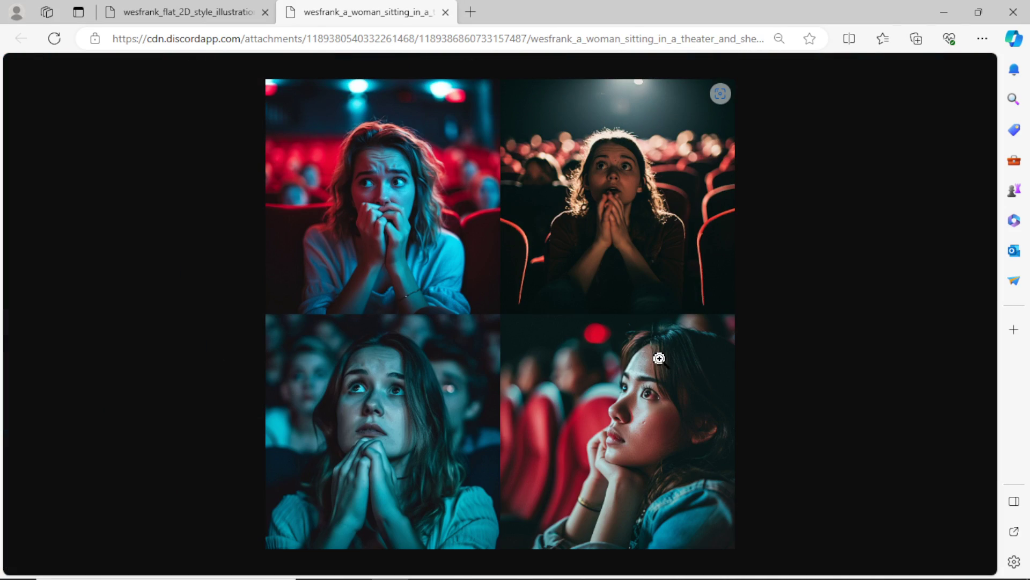